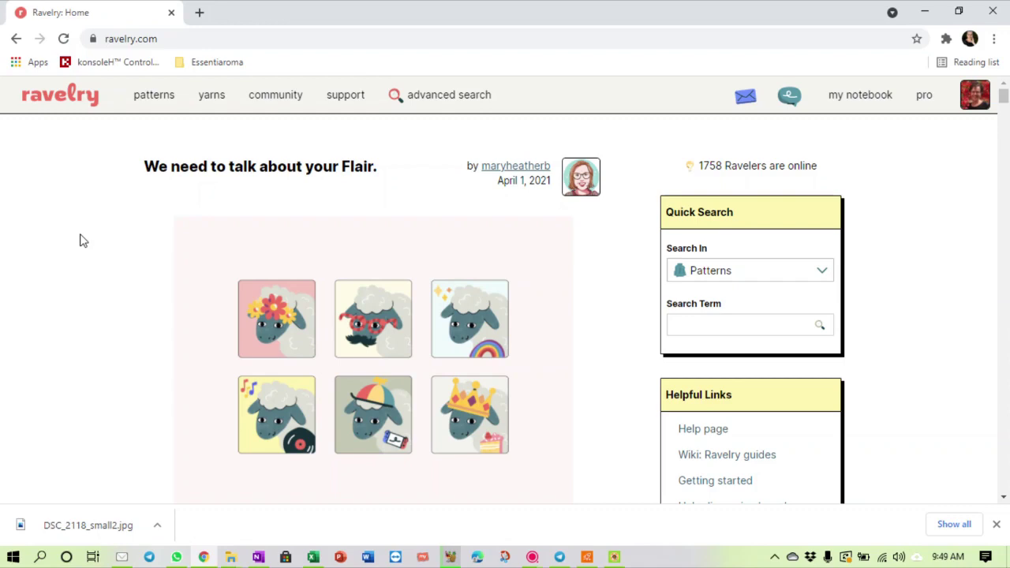
Open the Stash page from the my notebook menu to list the five stashed yarns.
{"action": "mouse_move", "coordinate": [885, 84]}
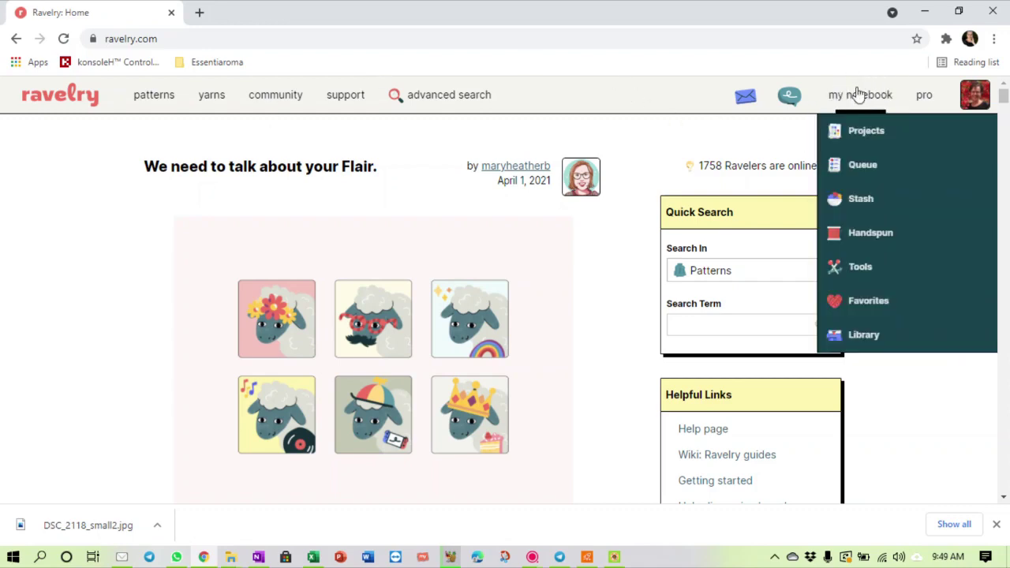
{"action": "left_click", "coordinate": [861, 202]}
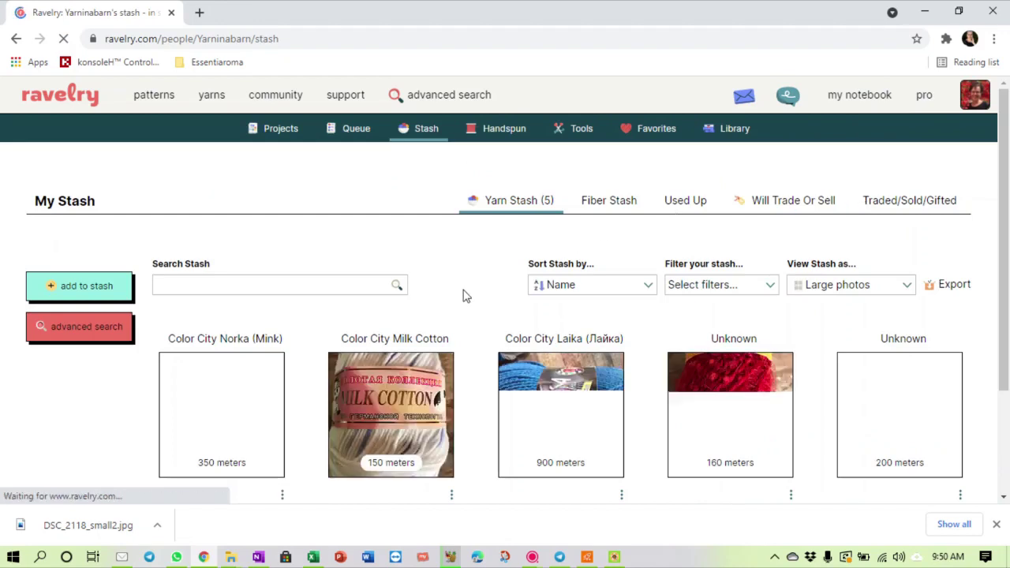
{"action": "scroll", "coordinate": [465, 295], "scroll_direction": "down", "scroll_amount": 2}
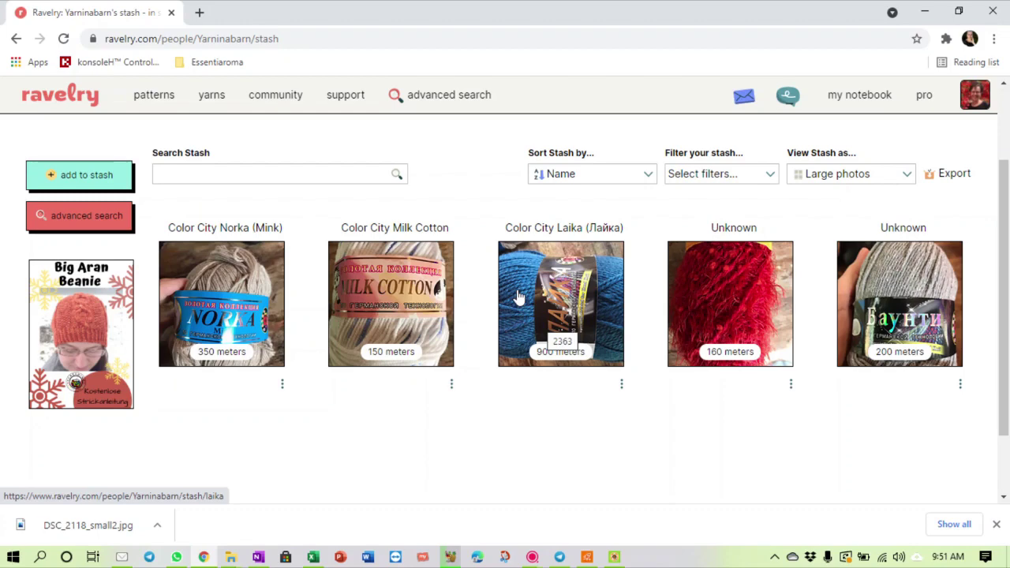
{"action": "scroll", "coordinate": [517, 323], "scroll_direction": "down", "scroll_amount": 1}
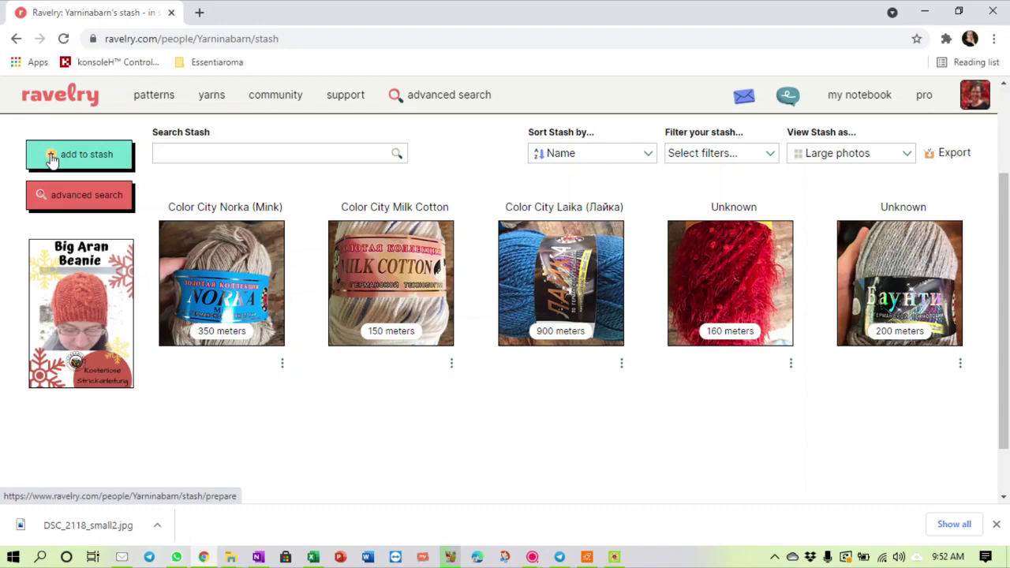
Begin adding a sixth yarn to the stash.
{"action": "left_click", "coordinate": [52, 157]}
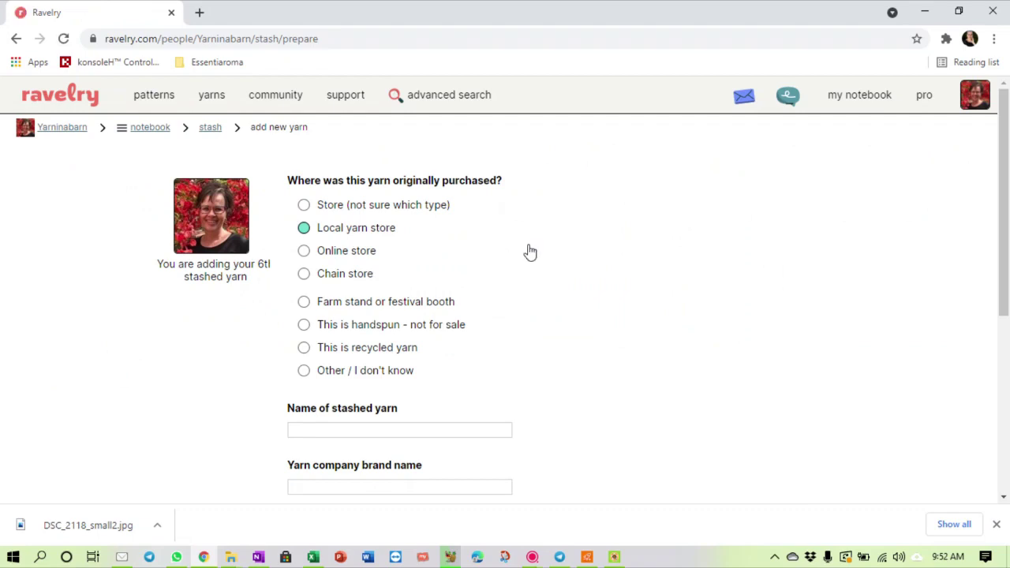
Set the yarn's purchase place to Online store.
{"action": "scroll", "coordinate": [529, 251], "scroll_direction": "down", "scroll_amount": 2}
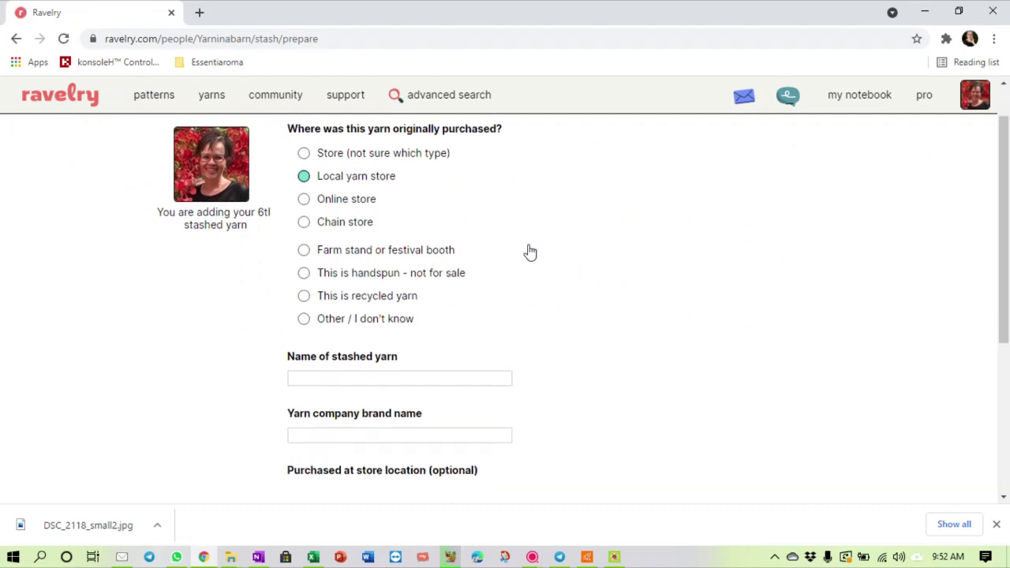
{"action": "scroll", "coordinate": [529, 250], "scroll_direction": "up", "scroll_amount": 1}
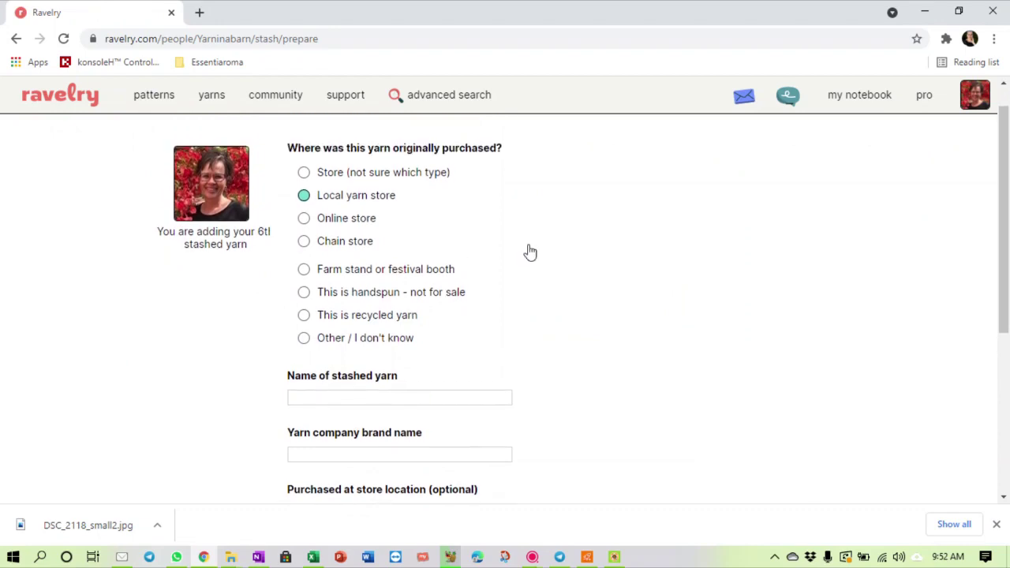
{"action": "left_click", "coordinate": [303, 220]}
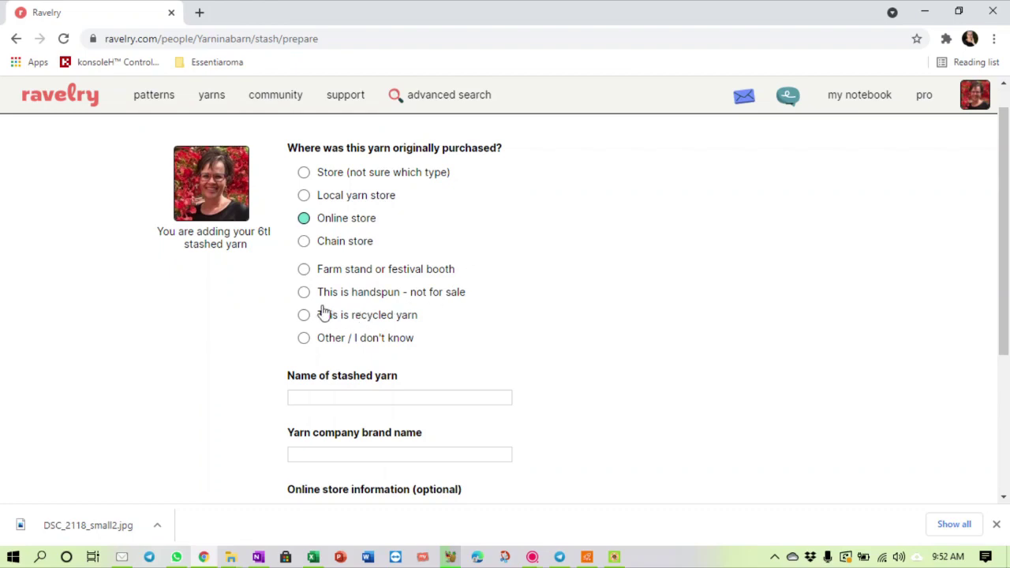
{"action": "scroll", "coordinate": [387, 339], "scroll_direction": "down", "scroll_amount": 2}
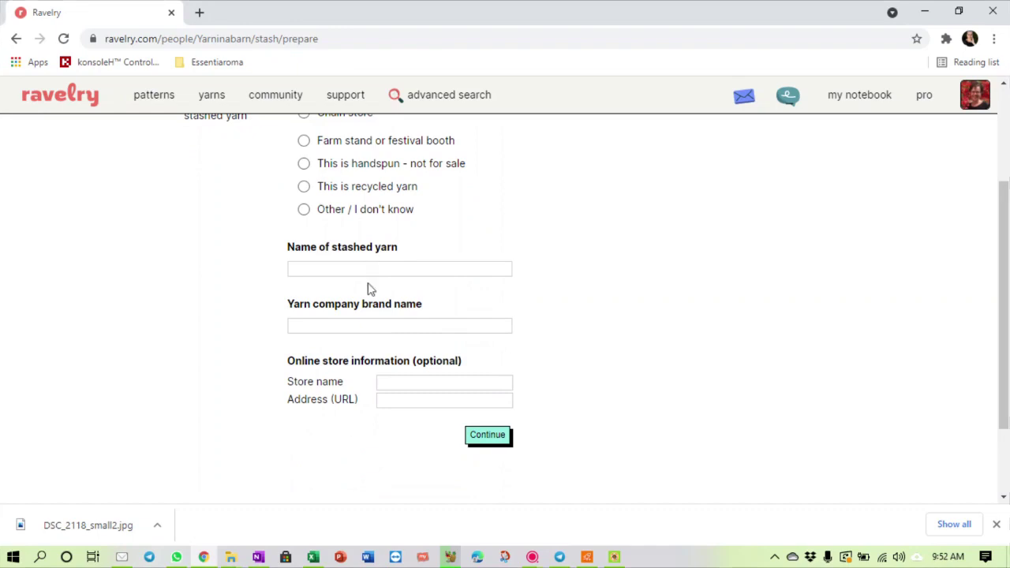
{"action": "scroll", "coordinate": [365, 325], "scroll_direction": "down", "scroll_amount": 2}
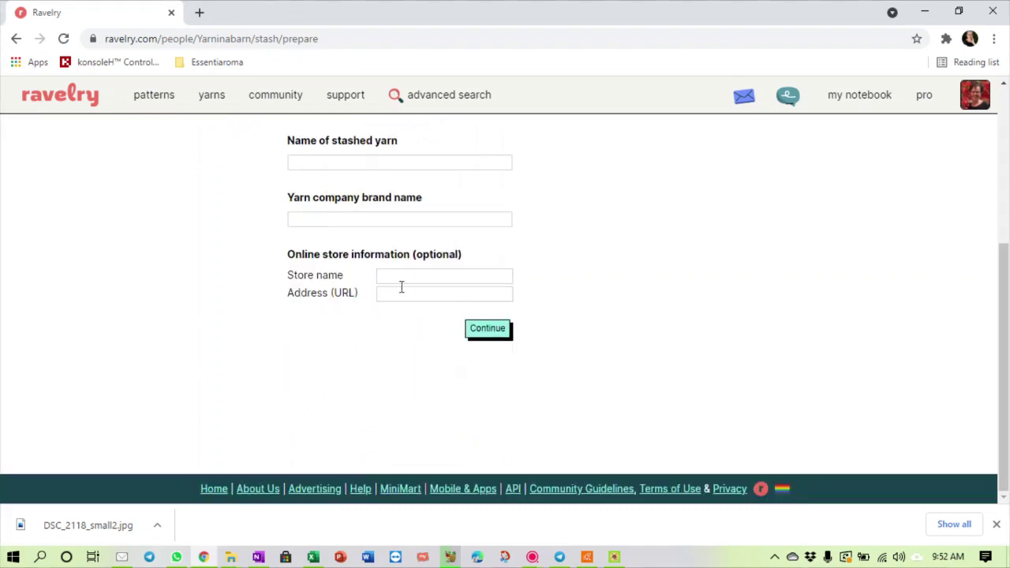
{"action": "scroll", "coordinate": [502, 338], "scroll_direction": "up", "scroll_amount": 3}
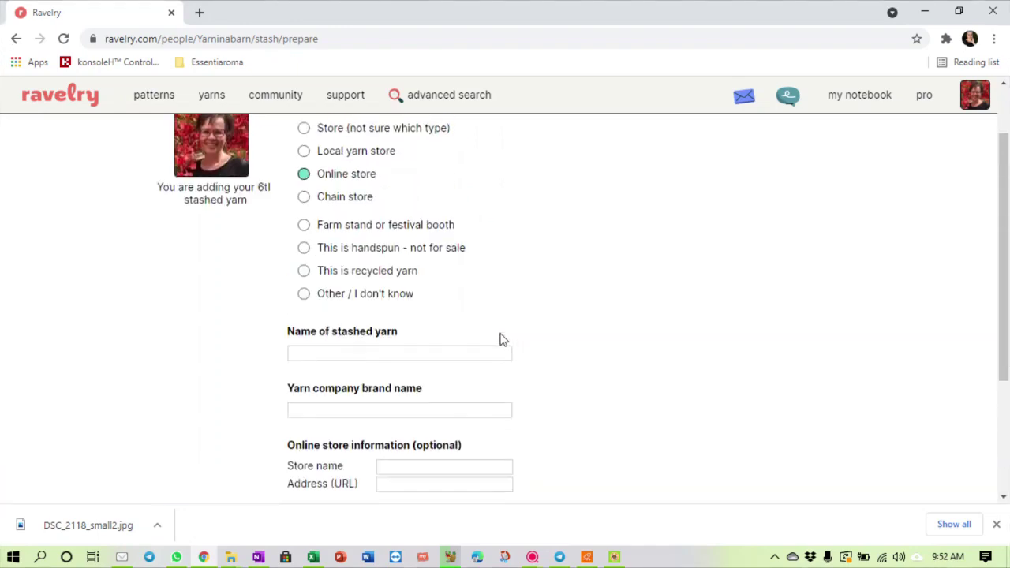
{"action": "scroll", "coordinate": [502, 339], "scroll_direction": "up", "scroll_amount": 1}
{"action": "scroll", "coordinate": [502, 339], "scroll_direction": "down", "scroll_amount": 3}
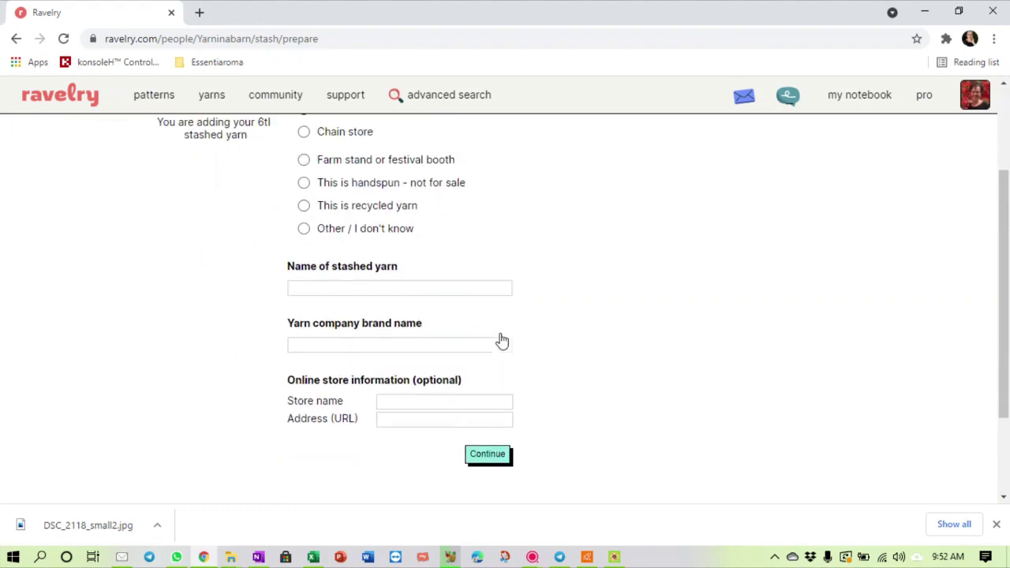
Enter yarn Colourspun Merino Sock, brand Colourspun, store Colourspun, and continue.
{"action": "left_click", "coordinate": [380, 255]}
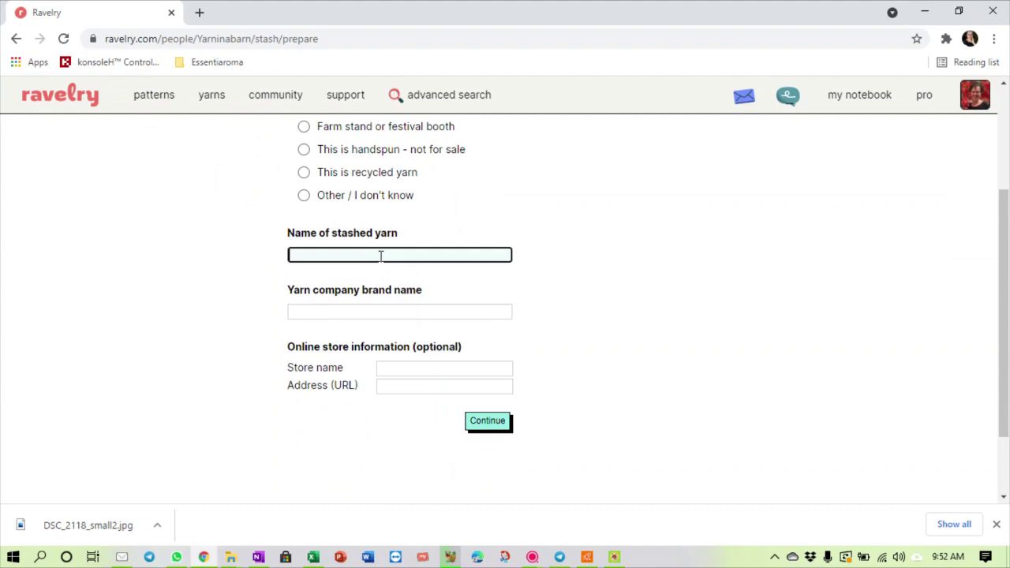
{"action": "type", "text": "Colourspun"}
{"action": "type", "text": "Mer"}
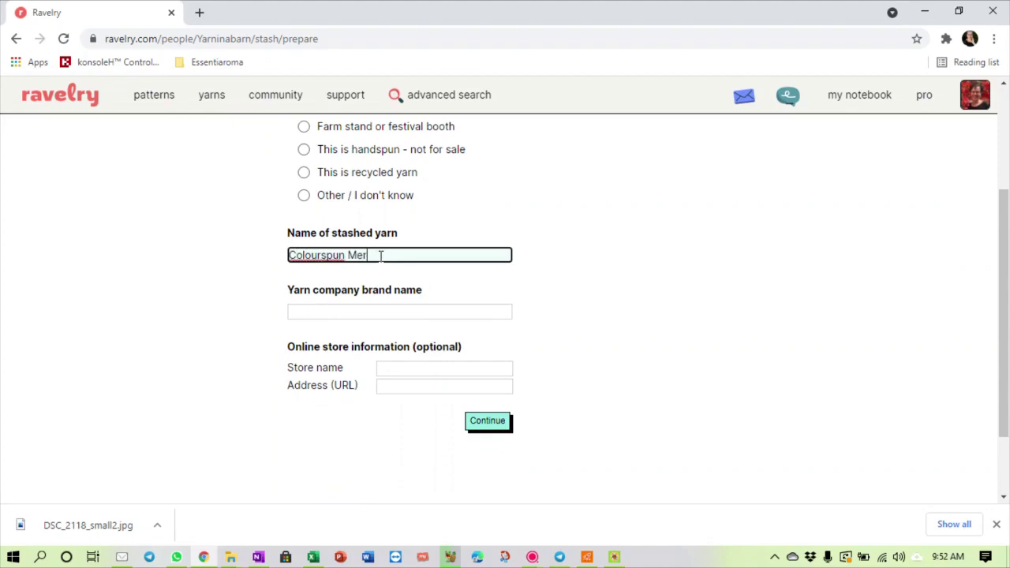
{"action": "type", "text": "ino Sock"}
{"action": "left_click", "coordinate": [332, 309]}
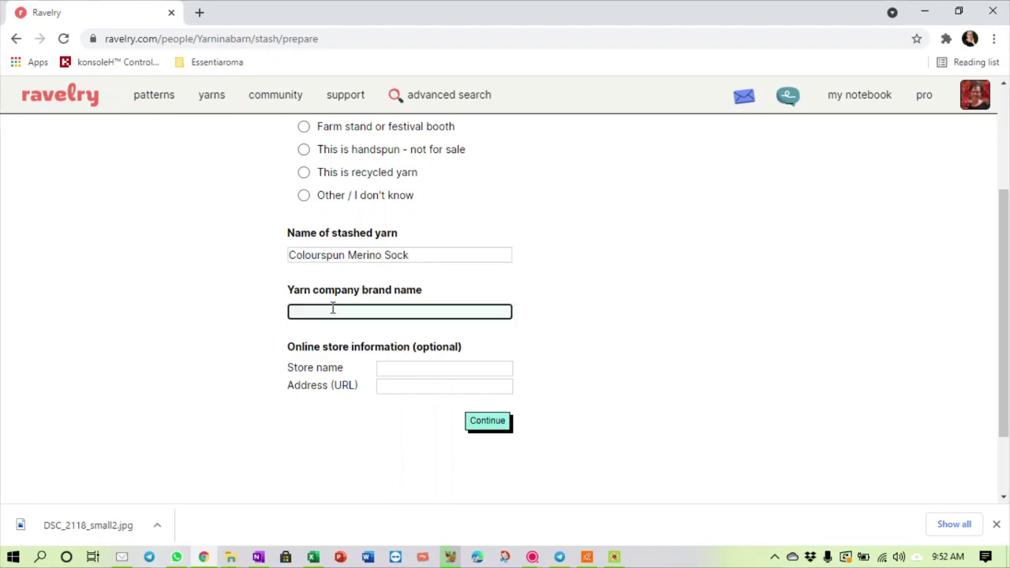
{"action": "type", "text": "Colourspun"}
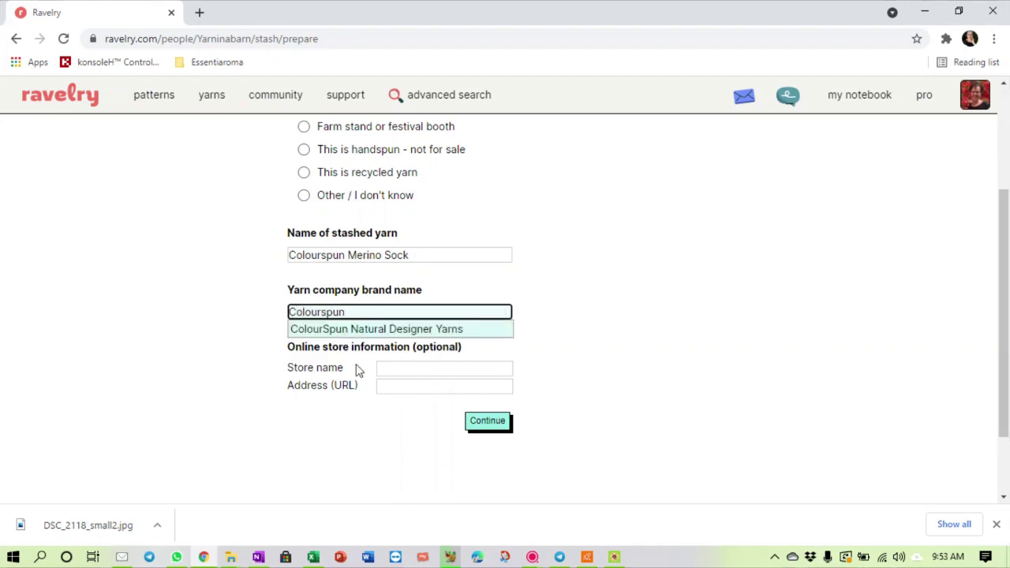
{"action": "left_click", "coordinate": [396, 370]}
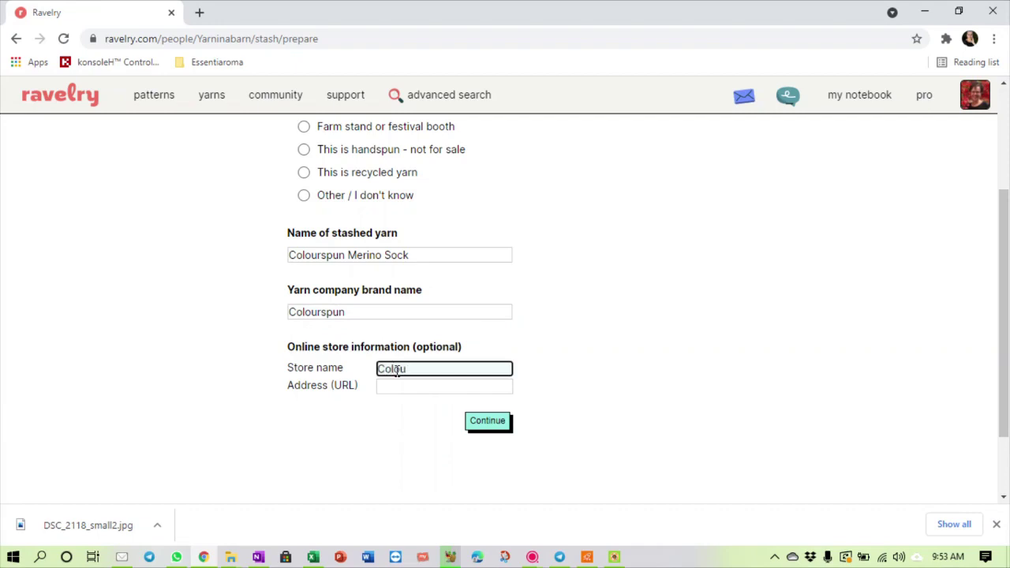
{"action": "type", "text": "Colourspun"}
{"action": "left_click", "coordinate": [493, 422]}
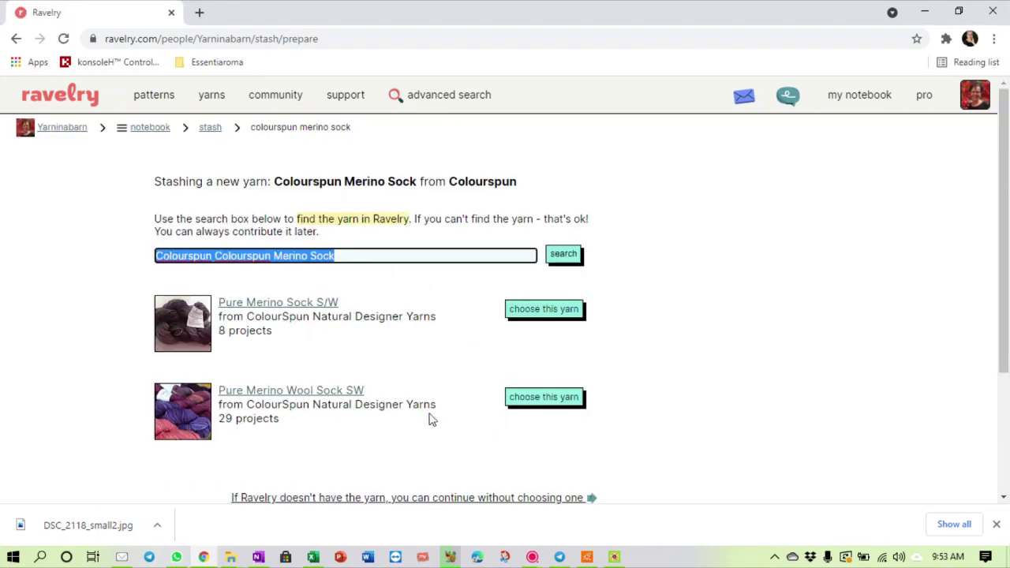
Choose ColourSpun Pure Merino Sock S/W from the matching yarns.
{"action": "scroll", "coordinate": [345, 355], "scroll_direction": "down", "scroll_amount": 1}
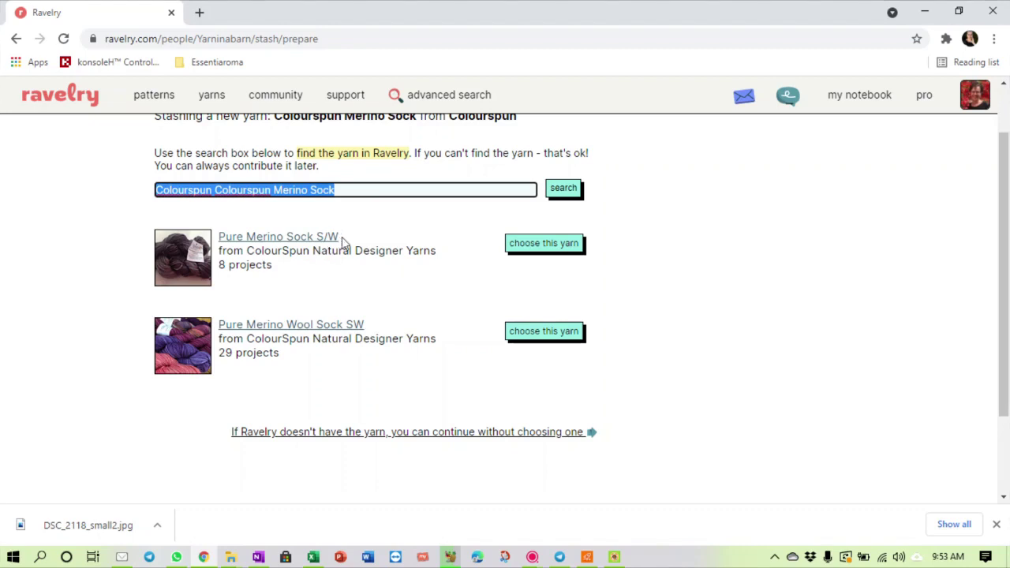
{"action": "left_click", "coordinate": [554, 246]}
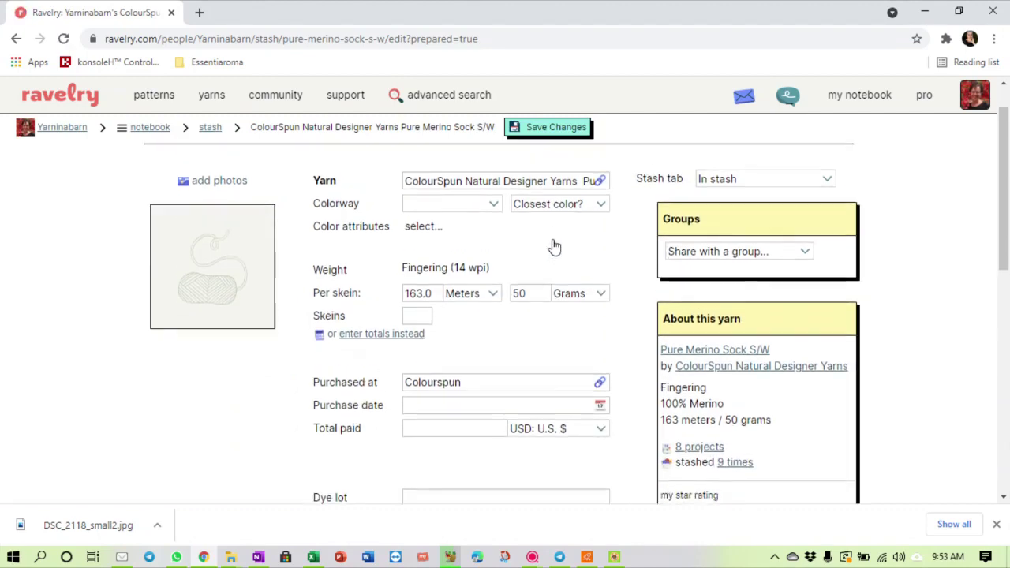
Enter colorway 336 and set the closest colour to Red.
{"action": "left_click", "coordinate": [493, 208]}
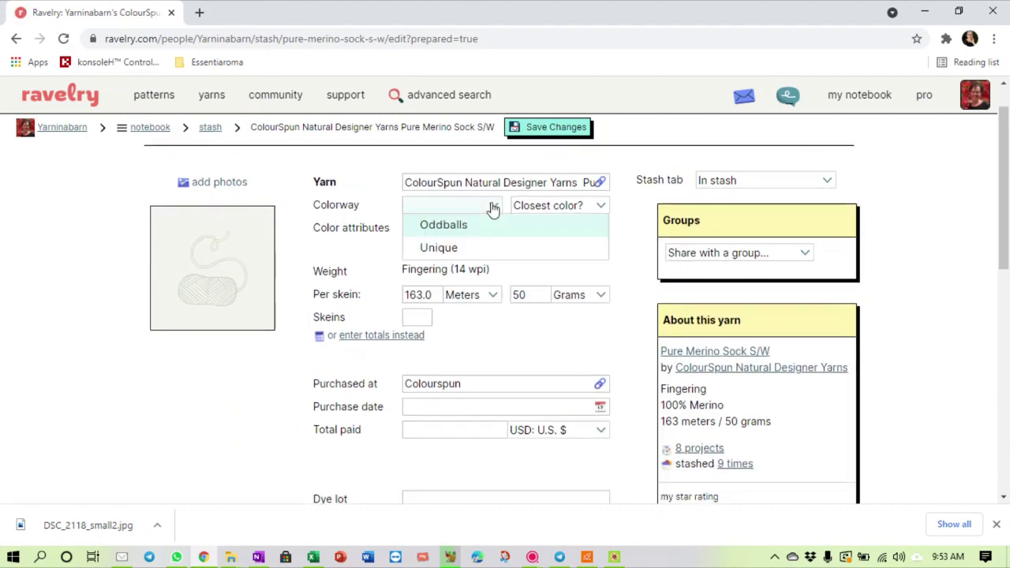
{"action": "left_click", "coordinate": [564, 206]}
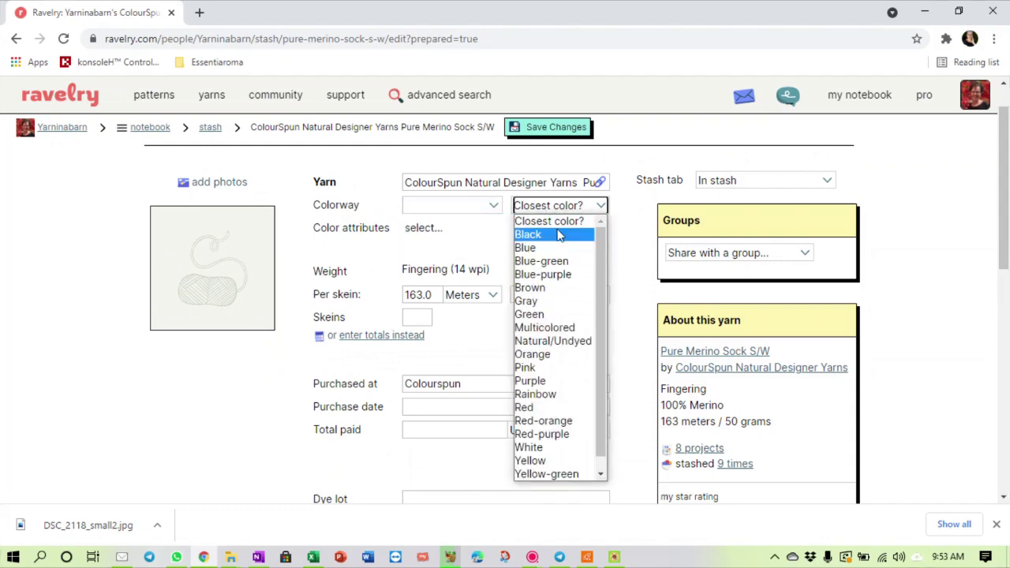
{"action": "left_click", "coordinate": [442, 205]}
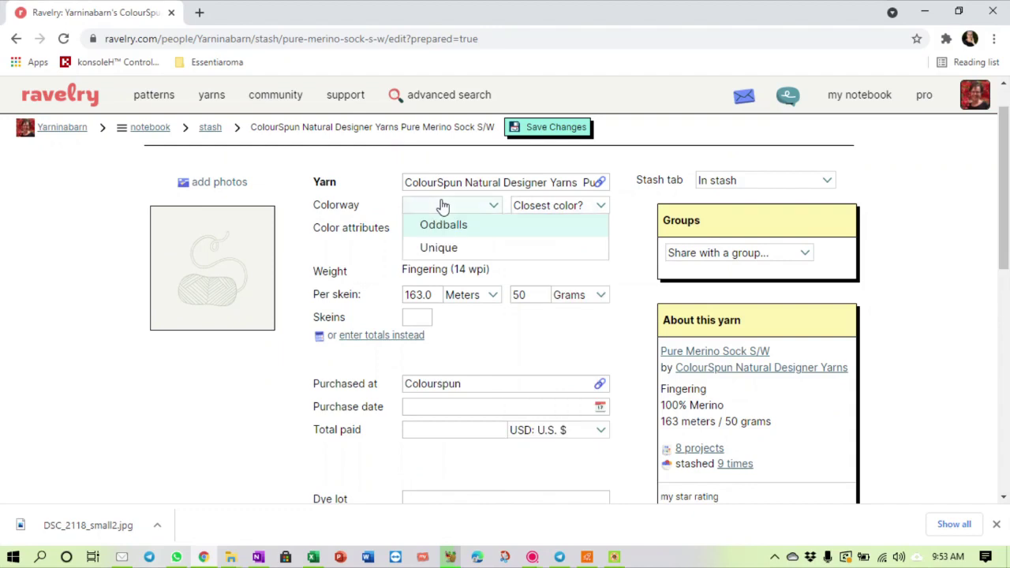
{"action": "type", "text": "336"}
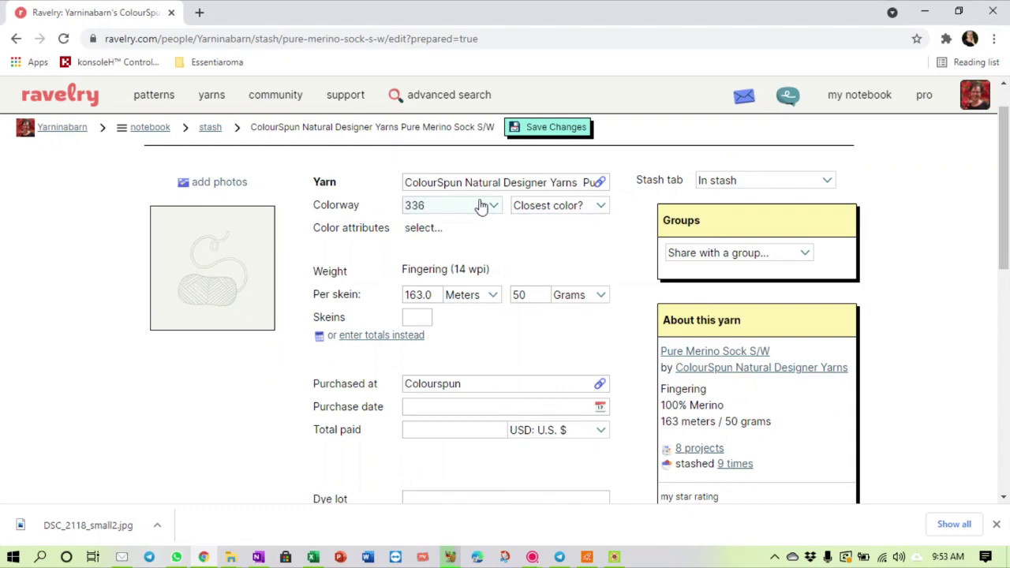
{"action": "left_click", "coordinate": [541, 207]}
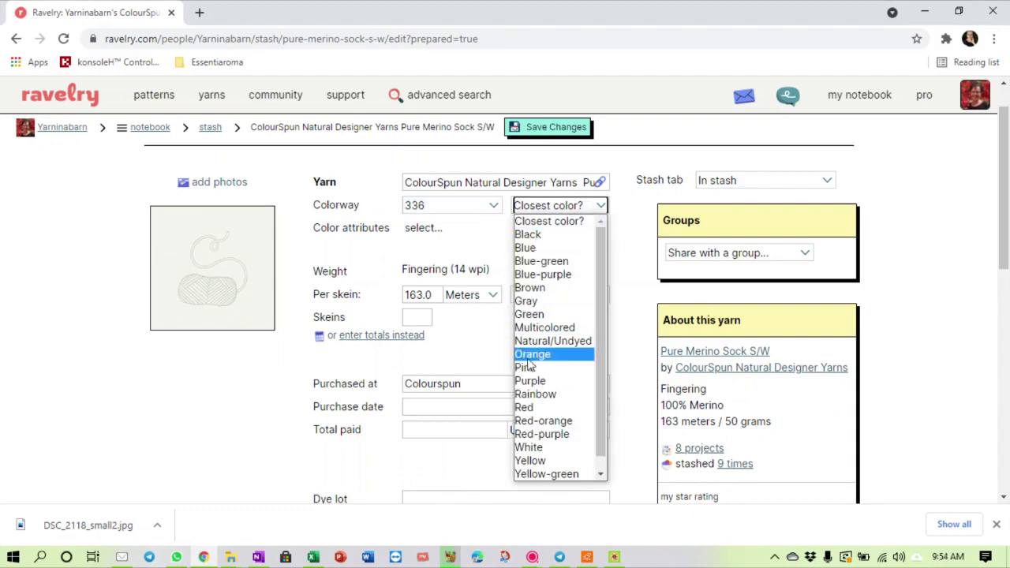
{"action": "left_click", "coordinate": [525, 408]}
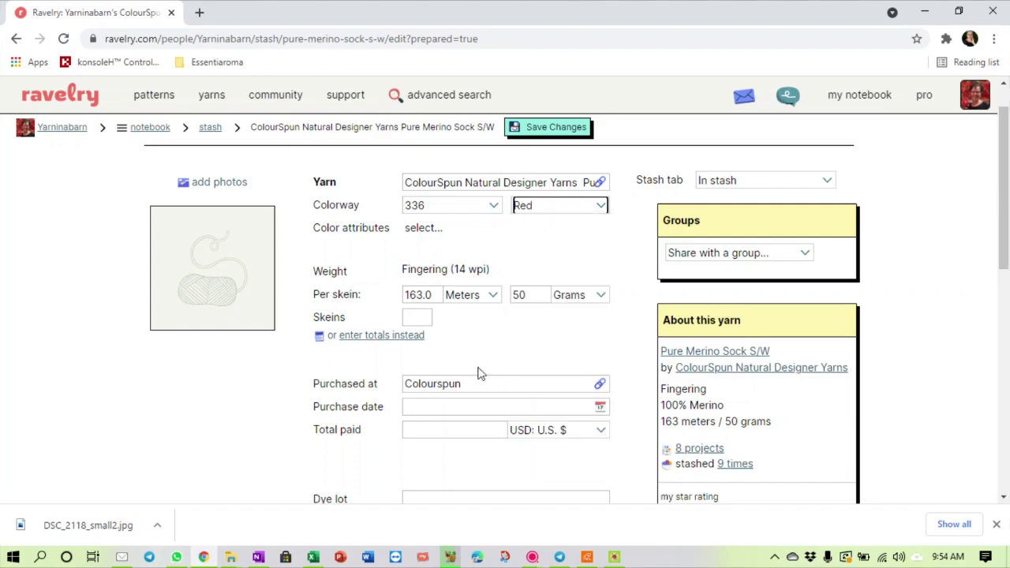
{"action": "scroll", "coordinate": [460, 351], "scroll_direction": "down", "scroll_amount": 1}
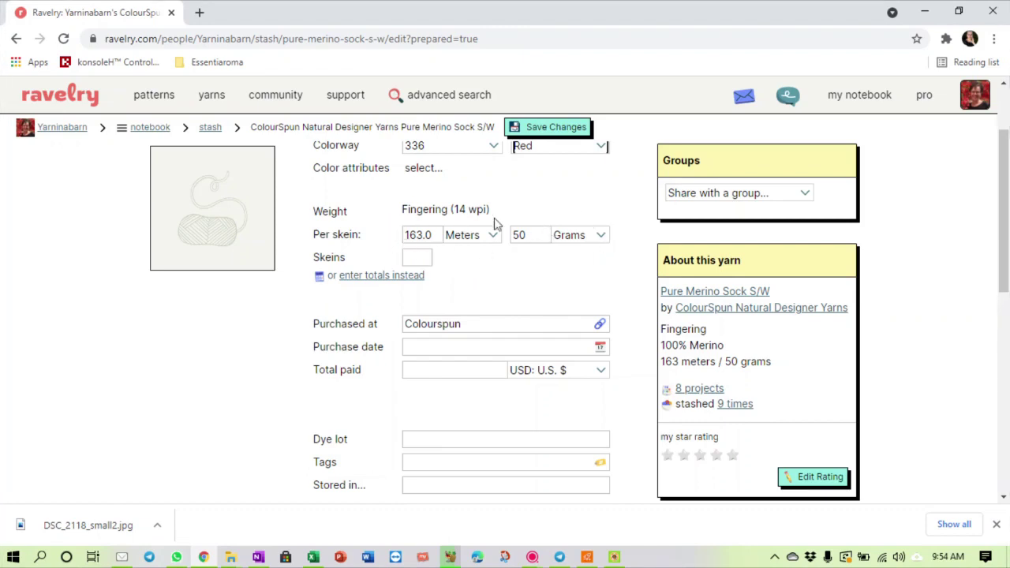
Enter 8 skeins, purchase date 2020 and the note 'for a summer top', then save.
{"action": "left_click", "coordinate": [413, 257]}
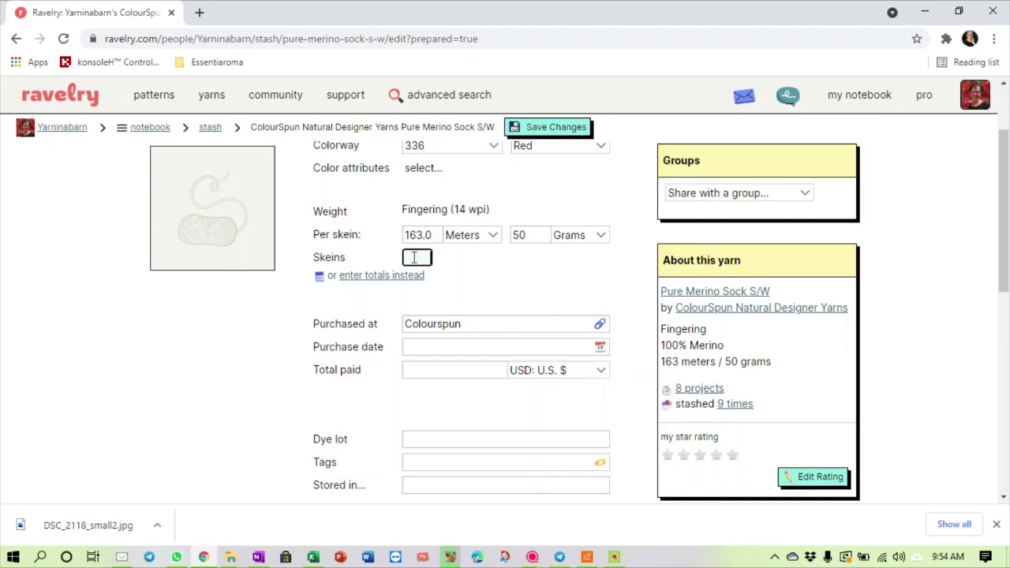
{"action": "type", "text": "8"}
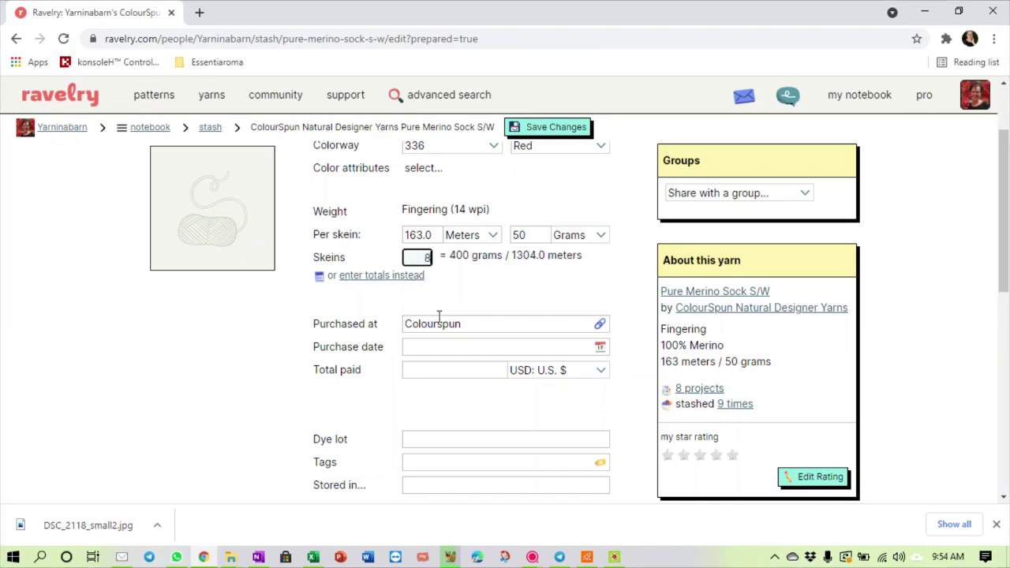
{"action": "left_click", "coordinate": [430, 340]}
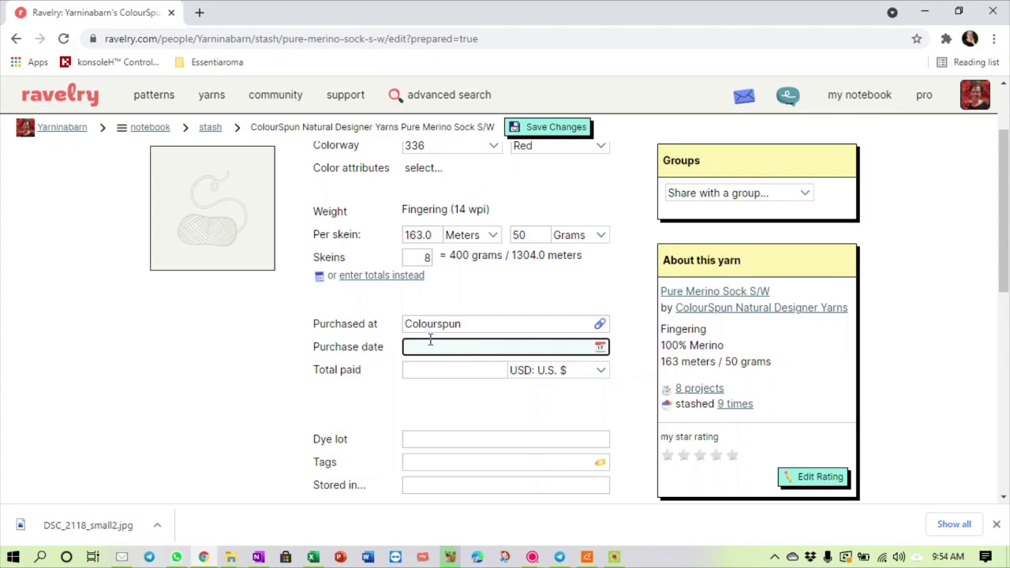
{"action": "type", "text": "2020"}
{"action": "scroll", "coordinate": [427, 364], "scroll_direction": "down", "scroll_amount": 2}
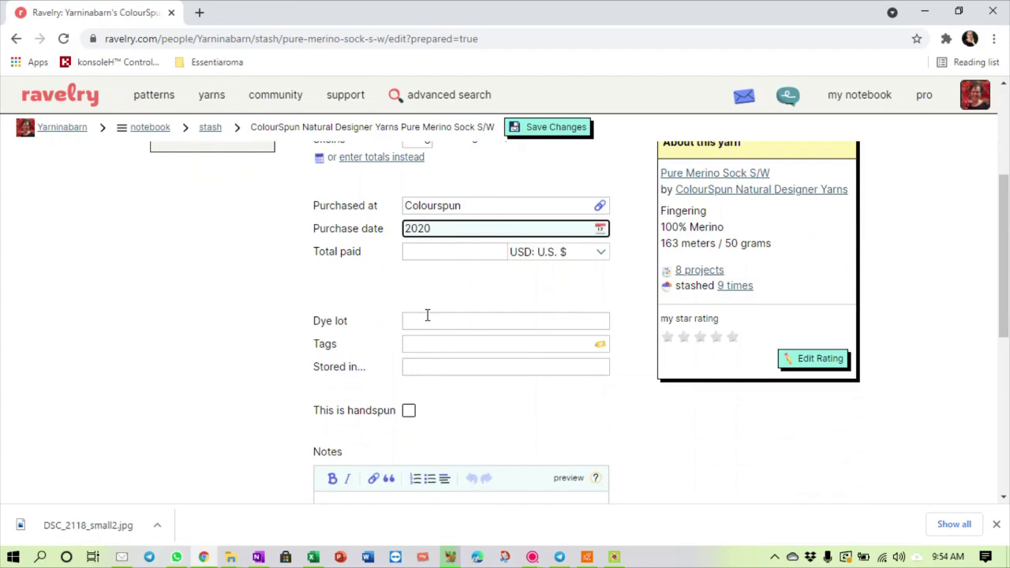
{"action": "scroll", "coordinate": [427, 316], "scroll_direction": "down", "scroll_amount": 1}
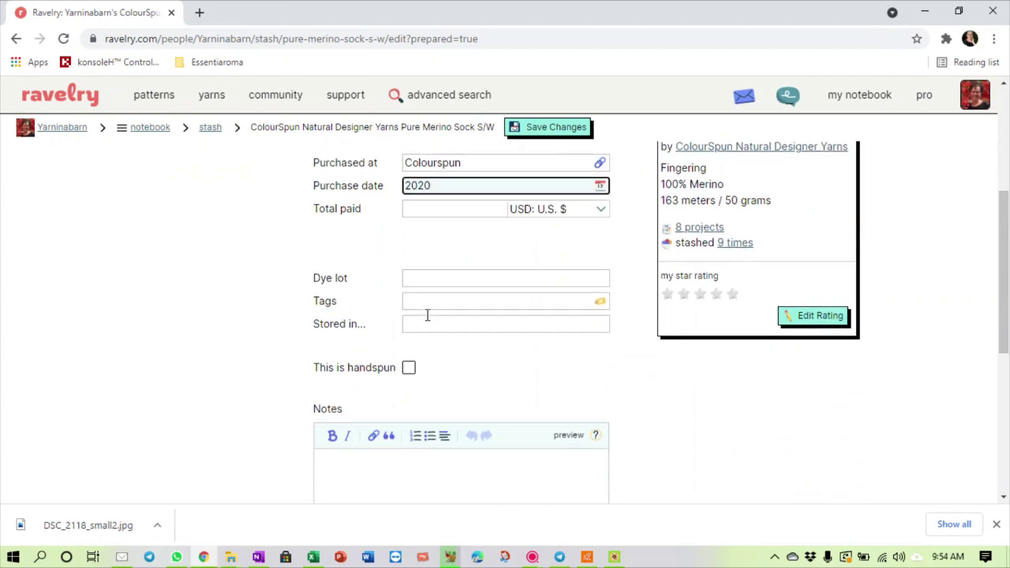
{"action": "scroll", "coordinate": [437, 295], "scroll_direction": "down", "scroll_amount": 2}
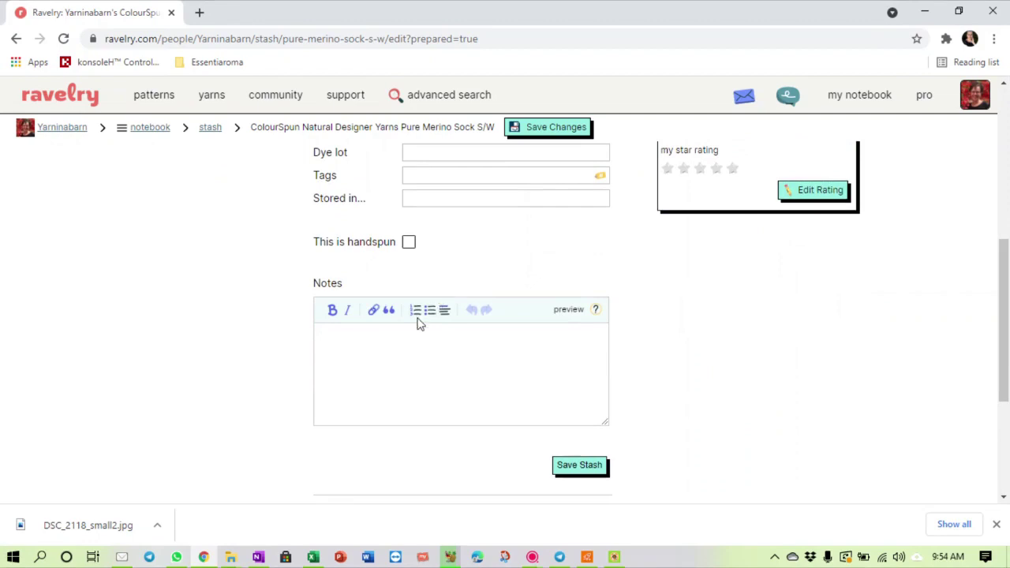
{"action": "left_click", "coordinate": [392, 353]}
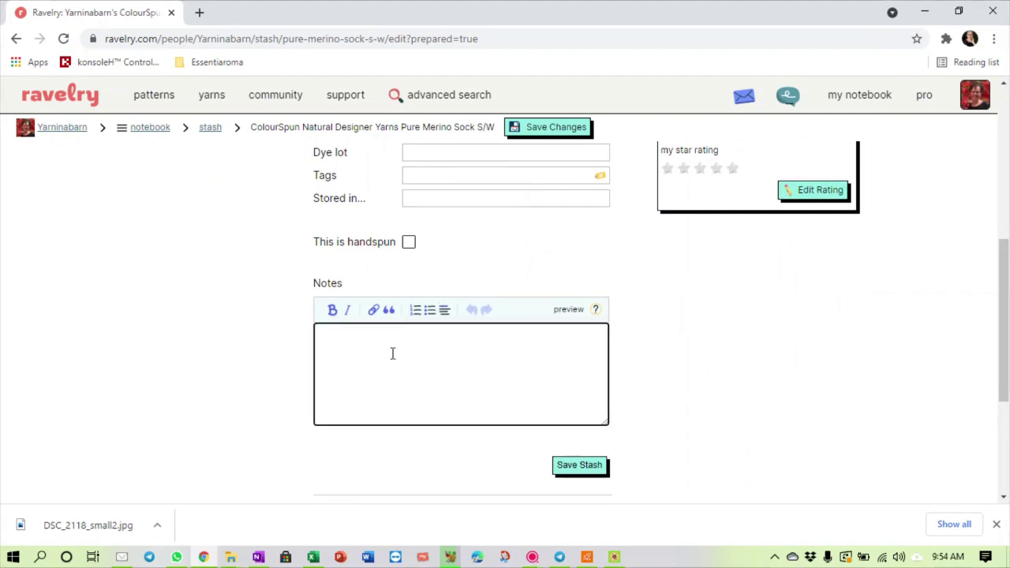
{"action": "type", "text": "for a summer top"}
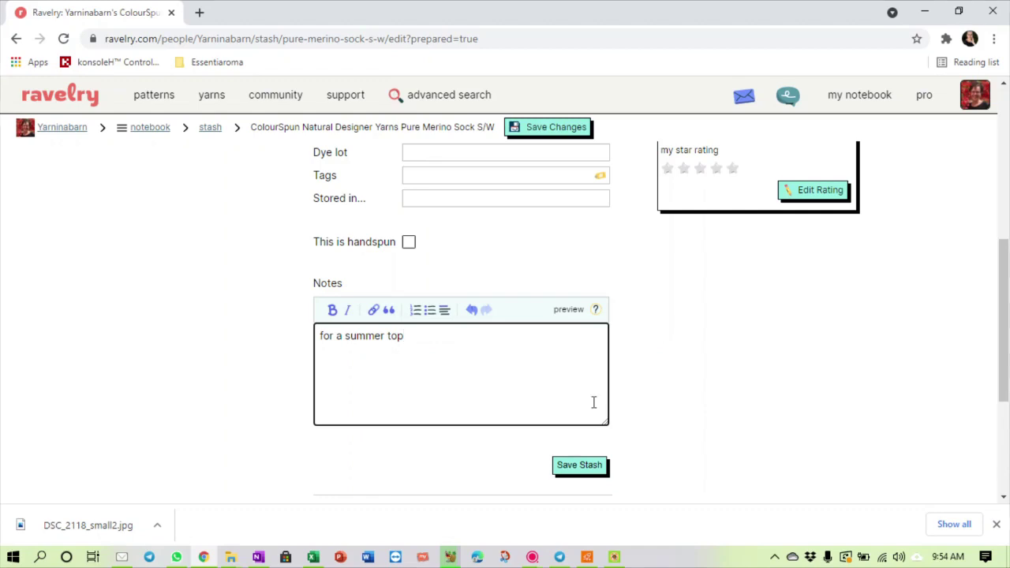
{"action": "left_click", "coordinate": [583, 469]}
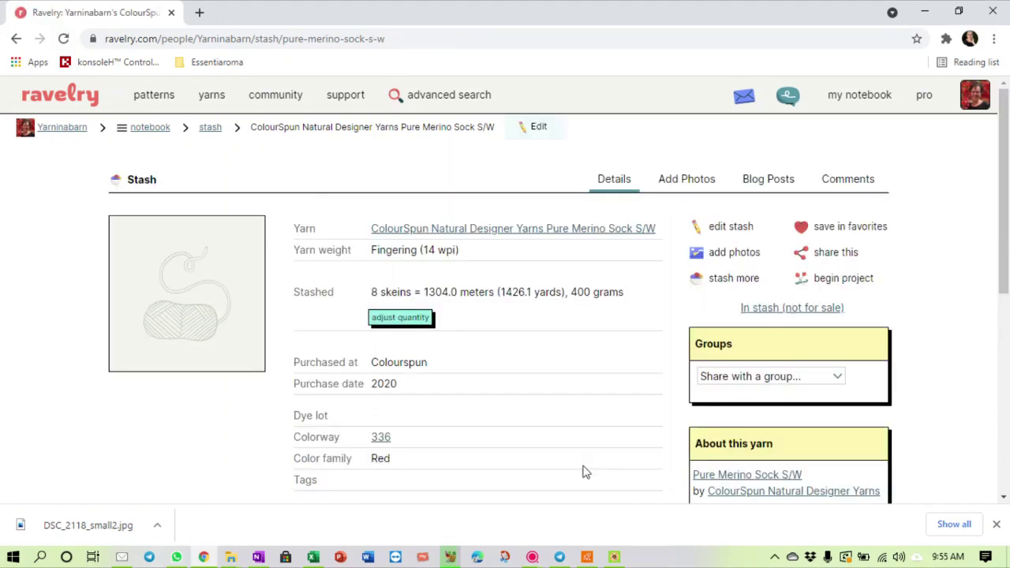
Return to the stash overview, which now holds six yarns.
{"action": "left_click", "coordinate": [723, 279]}
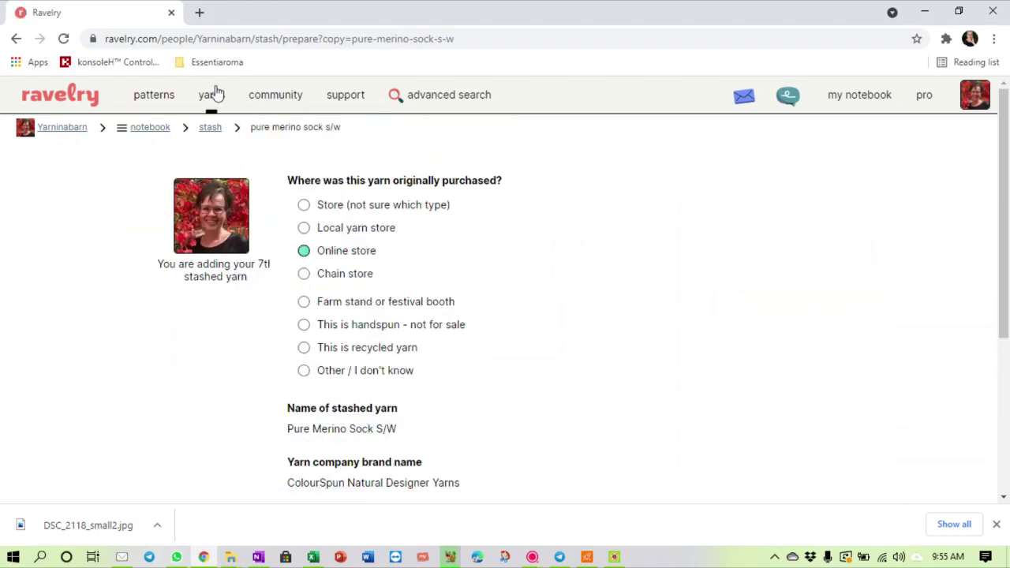
{"action": "left_click", "coordinate": [210, 129]}
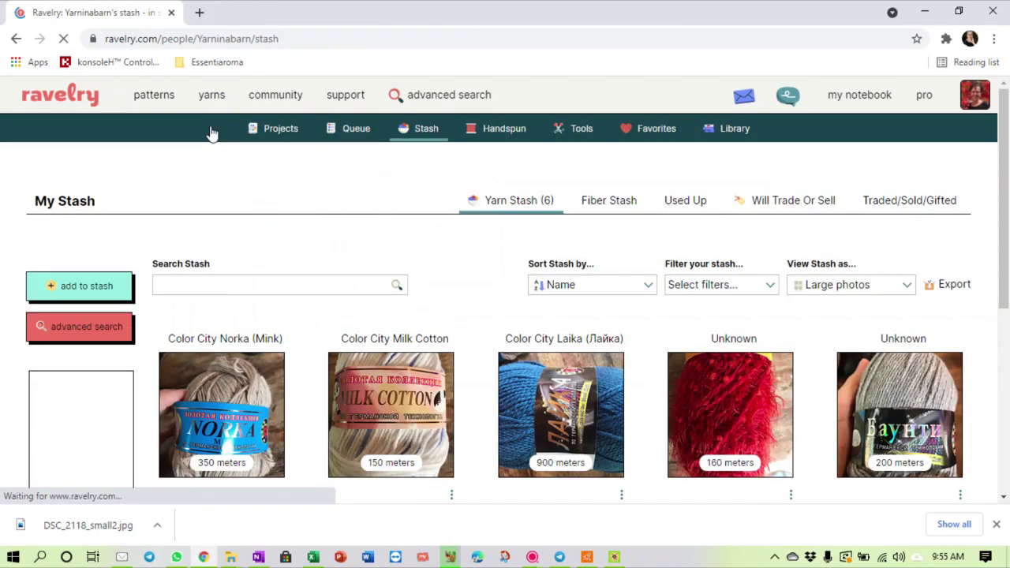
{"action": "scroll", "coordinate": [422, 230], "scroll_direction": "down", "scroll_amount": 2}
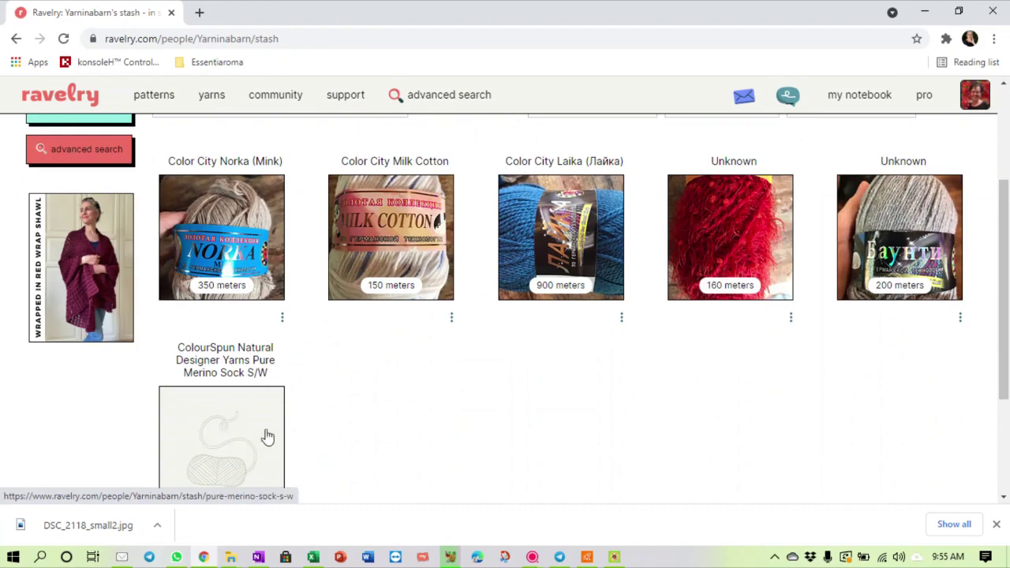
{"action": "scroll", "coordinate": [284, 442], "scroll_direction": "down", "scroll_amount": 2}
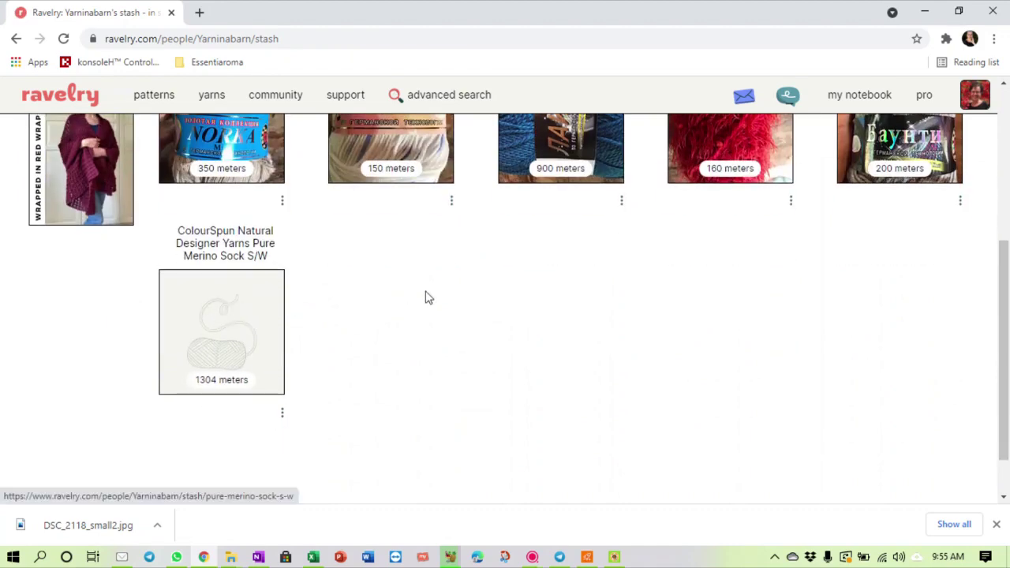
{"action": "scroll", "coordinate": [426, 298], "scroll_direction": "up", "scroll_amount": 1}
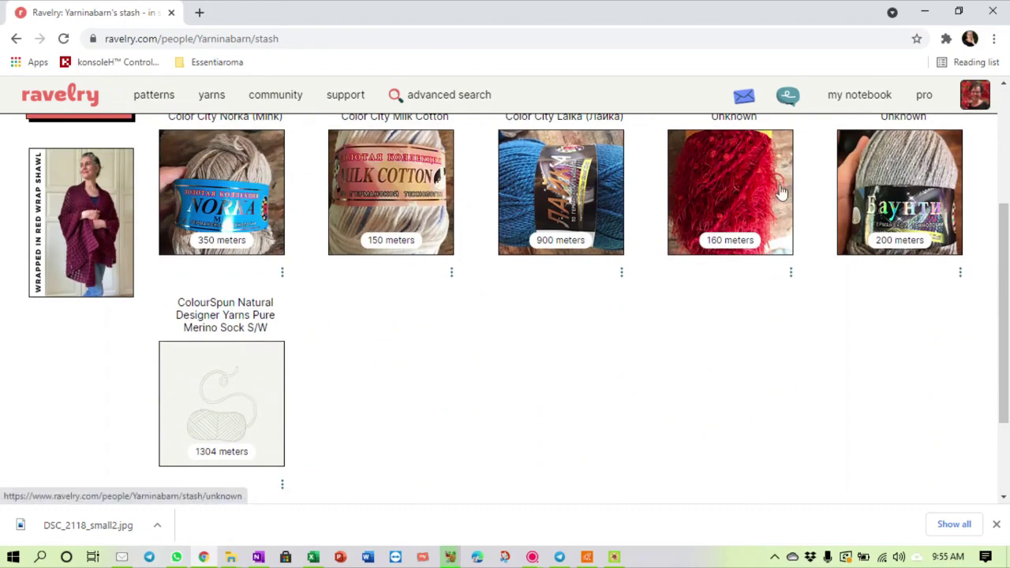
{"action": "scroll", "coordinate": [354, 248], "scroll_direction": "up", "scroll_amount": 2}
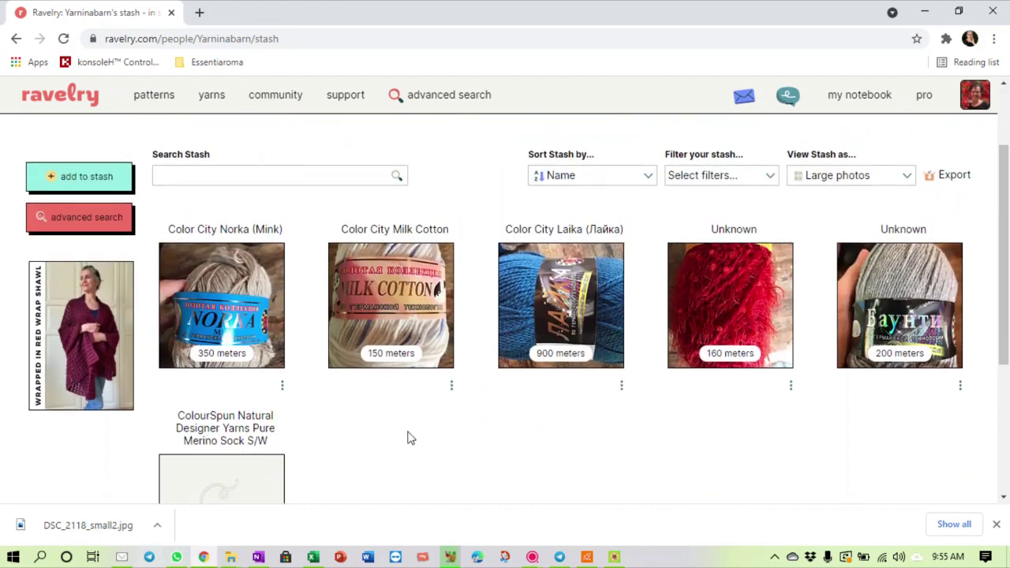
{"action": "scroll", "coordinate": [408, 437], "scroll_direction": "down", "scroll_amount": 1}
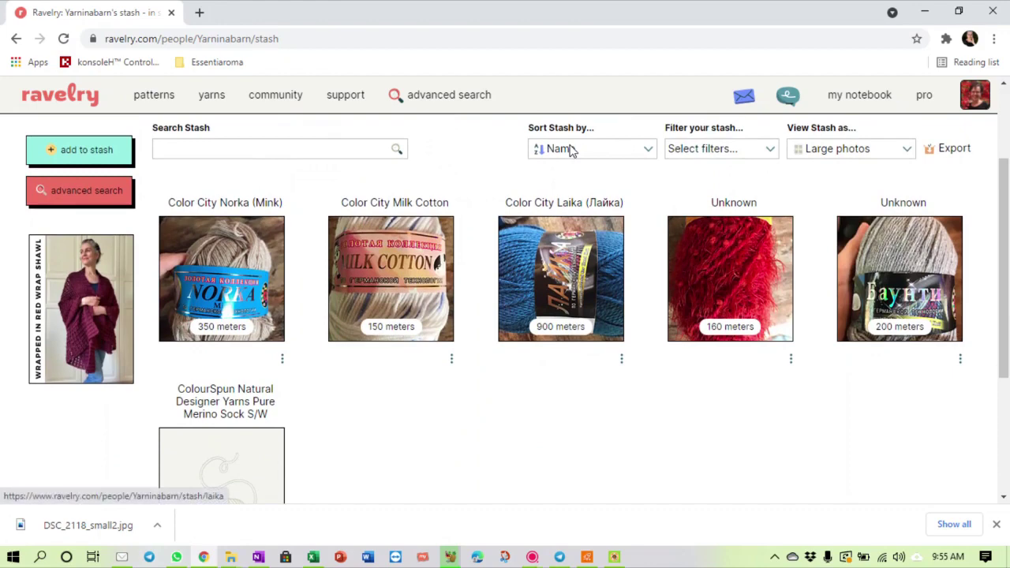
{"action": "scroll", "coordinate": [570, 150], "scroll_direction": "up", "scroll_amount": 1}
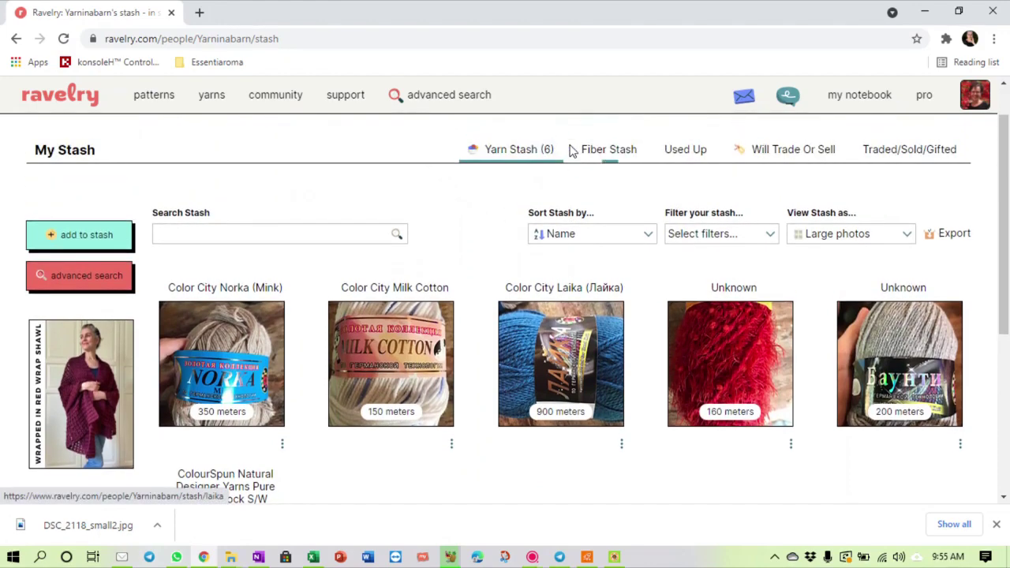
{"action": "left_click", "coordinate": [774, 238]}
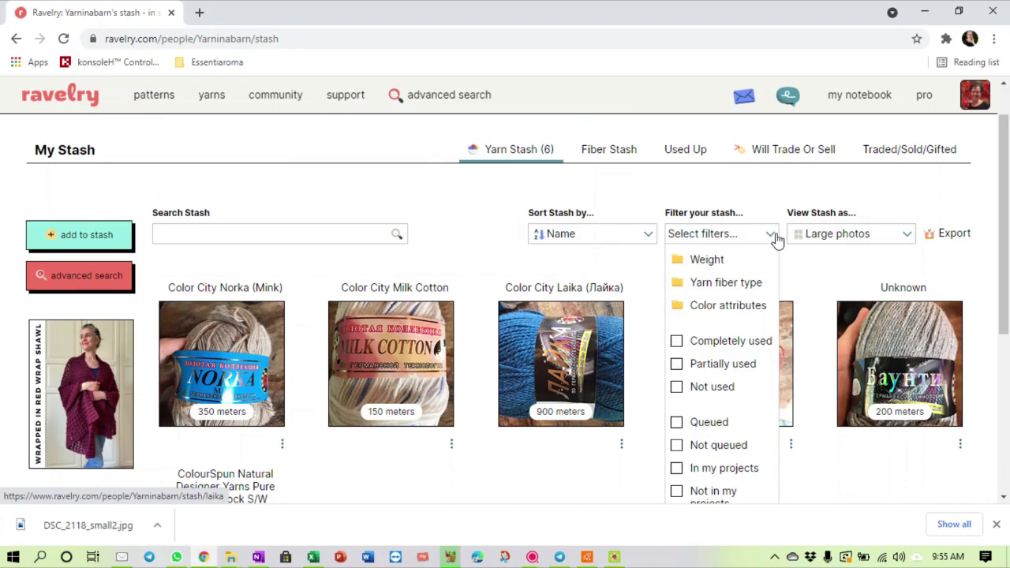
{"action": "scroll", "coordinate": [776, 241], "scroll_direction": "down", "scroll_amount": 1}
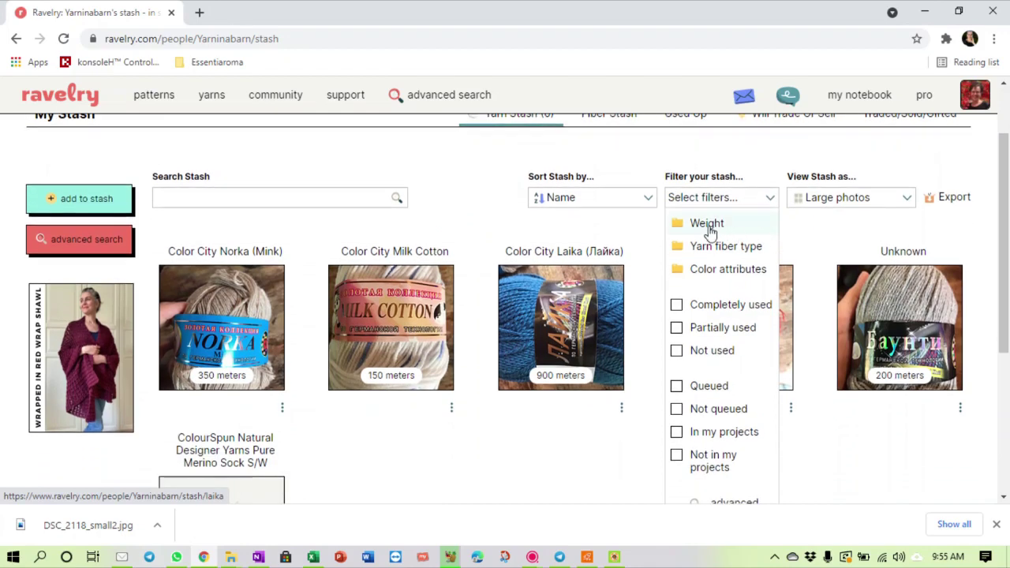
{"action": "left_click", "coordinate": [573, 432]}
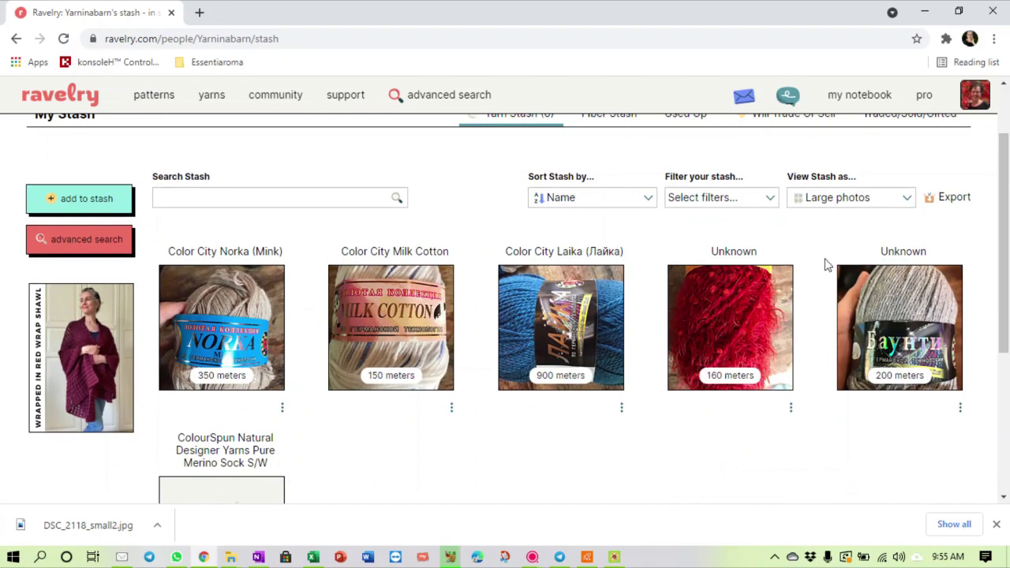
Switch the stash view to Thumbnails.
{"action": "left_click", "coordinate": [907, 199]}
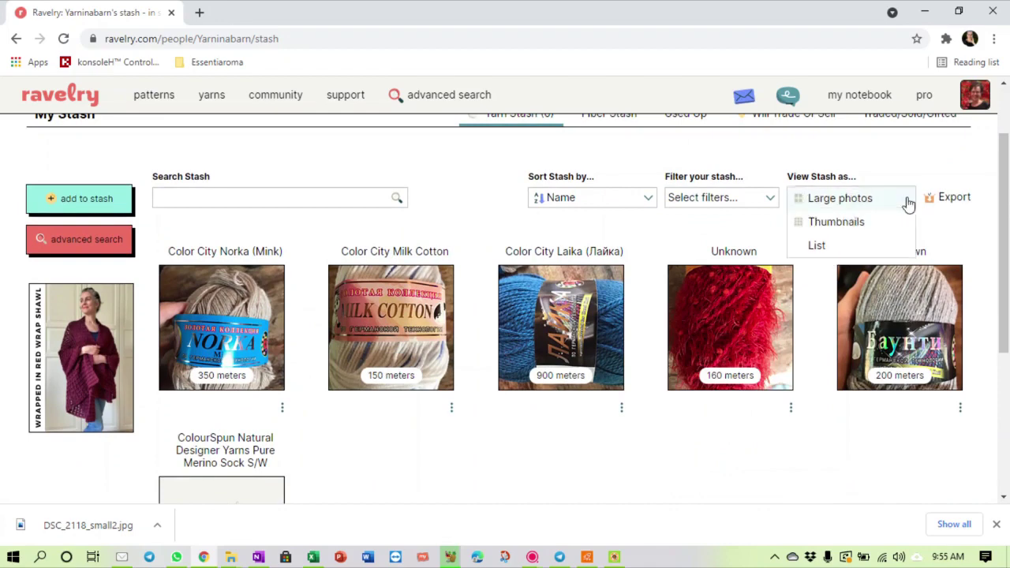
{"action": "left_click", "coordinate": [835, 224]}
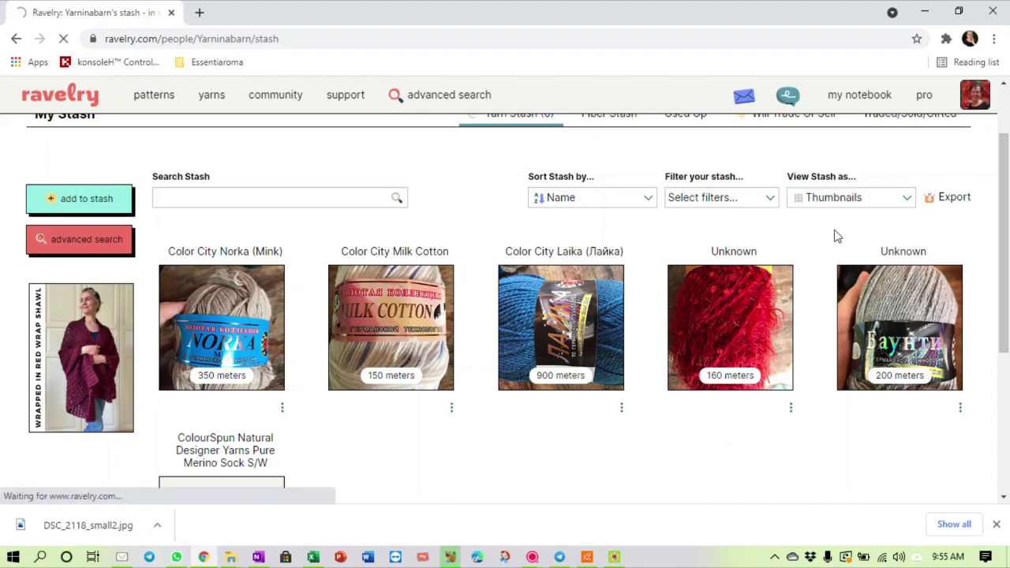
{"action": "scroll", "coordinate": [563, 286], "scroll_direction": "down", "scroll_amount": 3}
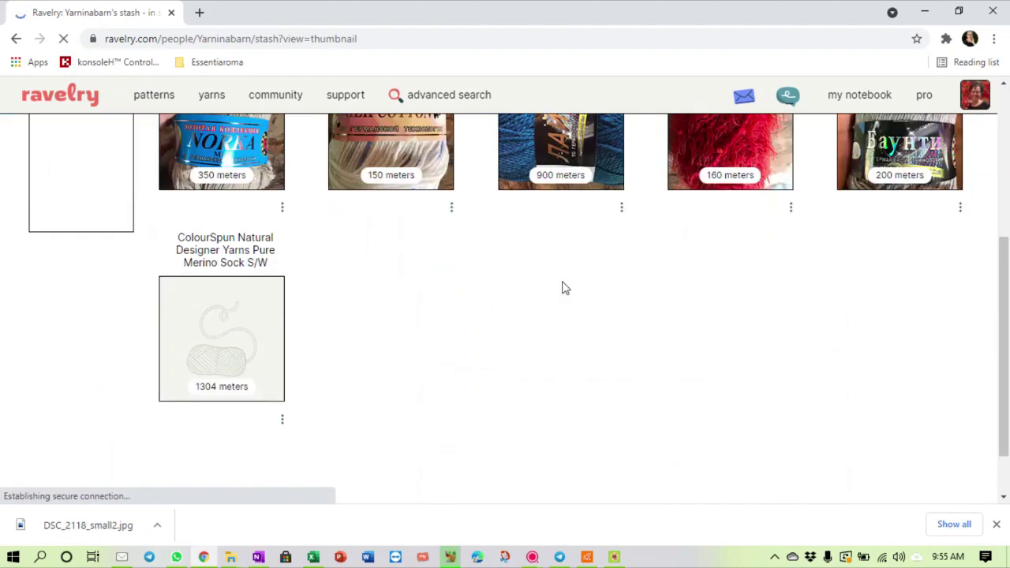
{"action": "scroll", "coordinate": [563, 287], "scroll_direction": "up", "scroll_amount": 2}
Switch the stash view to List, then head to the Ravelry home page.
{"action": "left_click", "coordinate": [828, 143]}
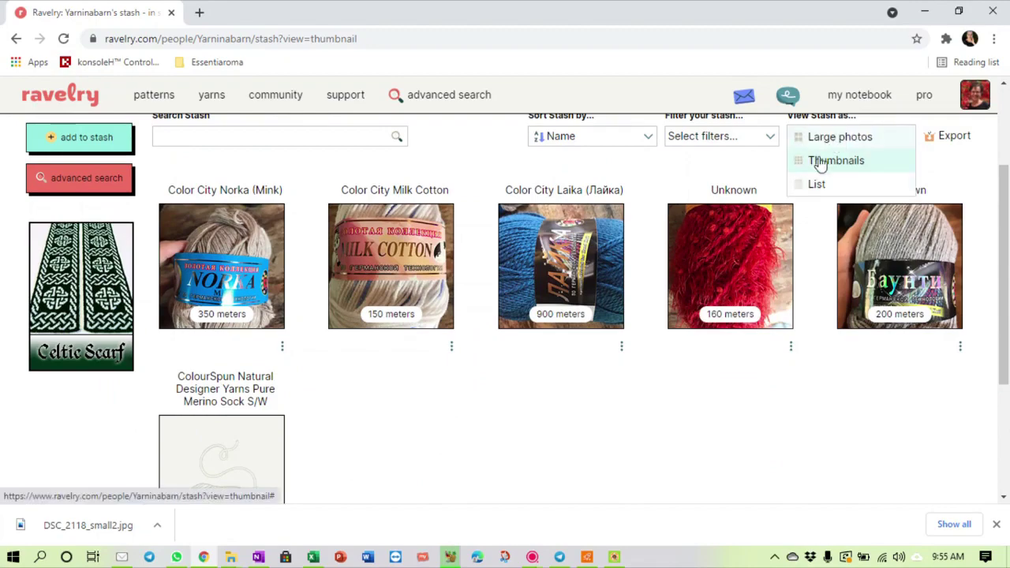
{"action": "left_click", "coordinate": [819, 190]}
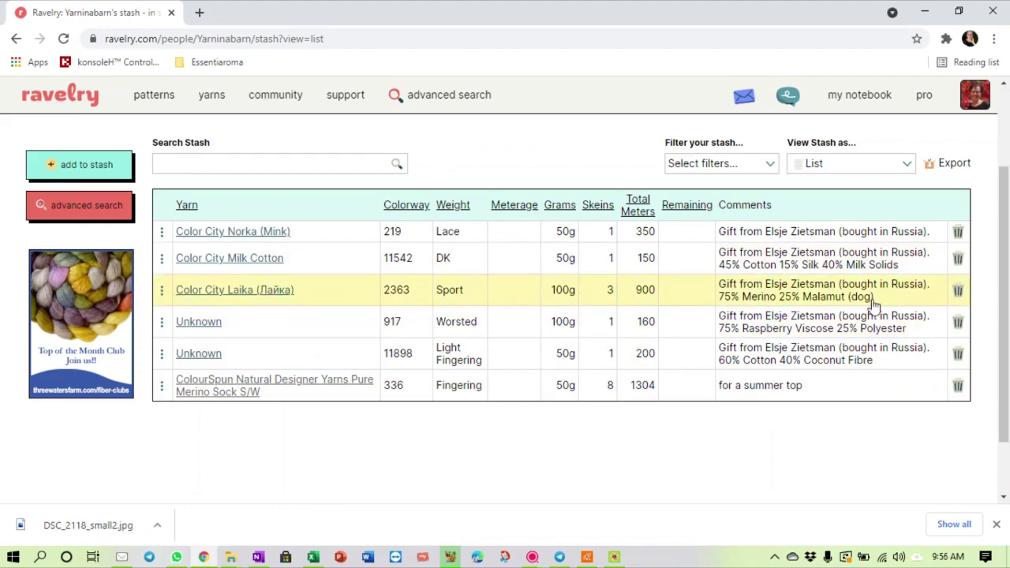
{"action": "scroll", "coordinate": [874, 303], "scroll_direction": "up", "scroll_amount": 2}
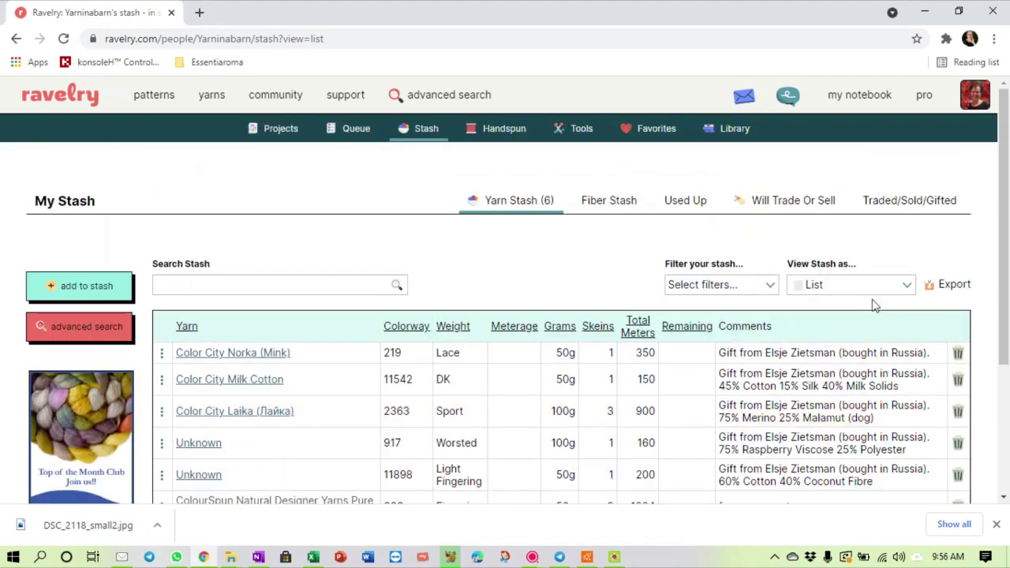
{"action": "left_click", "coordinate": [47, 93]}
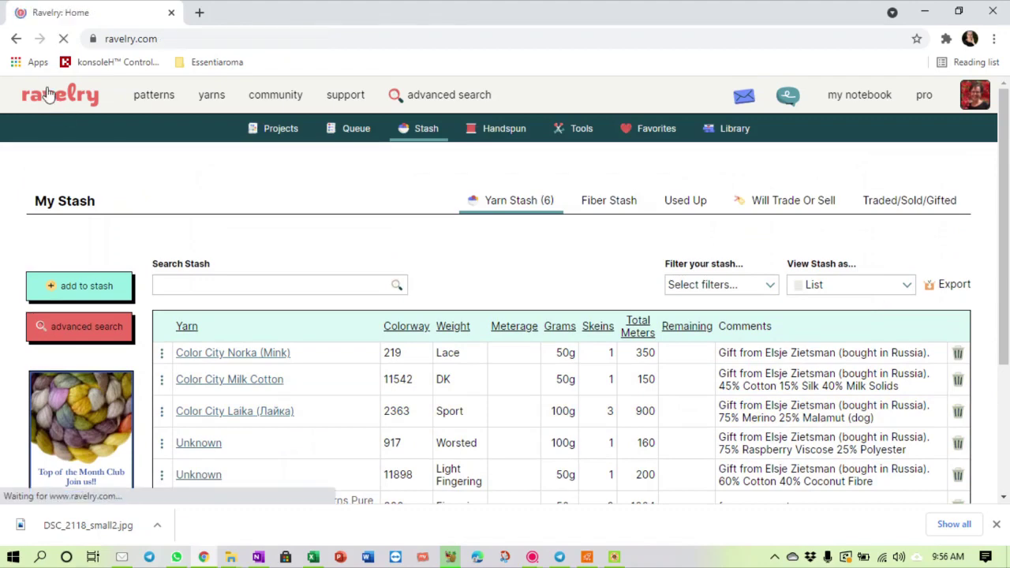
Go to the Handspun section of the notebook.
{"action": "mouse_move", "coordinate": [884, 109]}
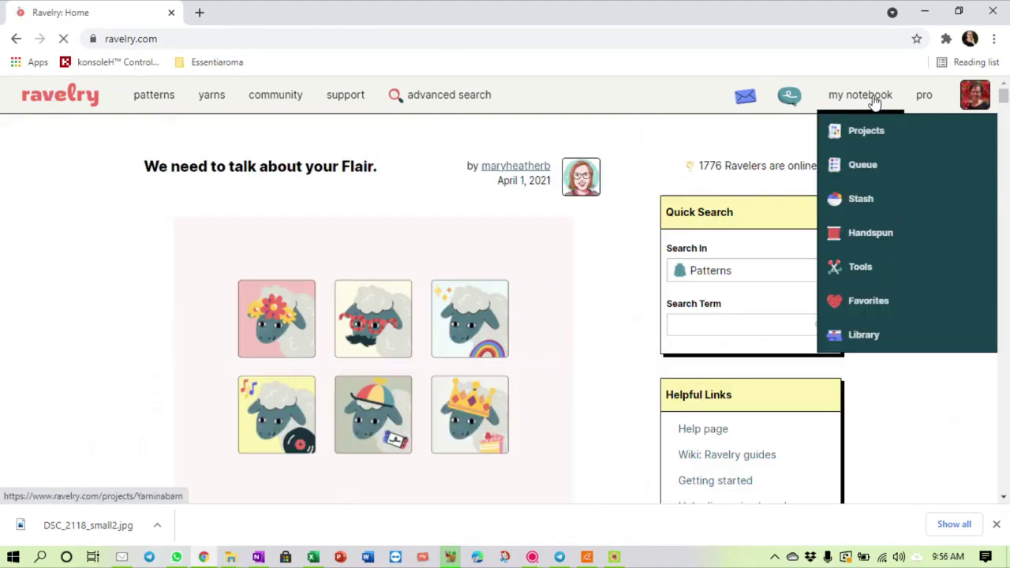
{"action": "left_click", "coordinate": [852, 245]}
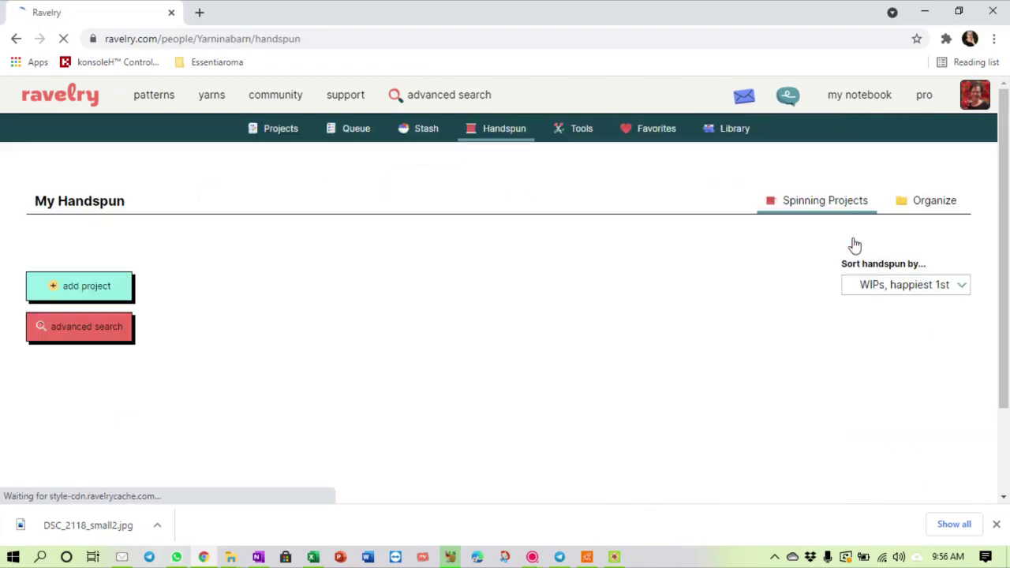
{"action": "scroll", "coordinate": [644, 320], "scroll_direction": "down", "scroll_amount": 1}
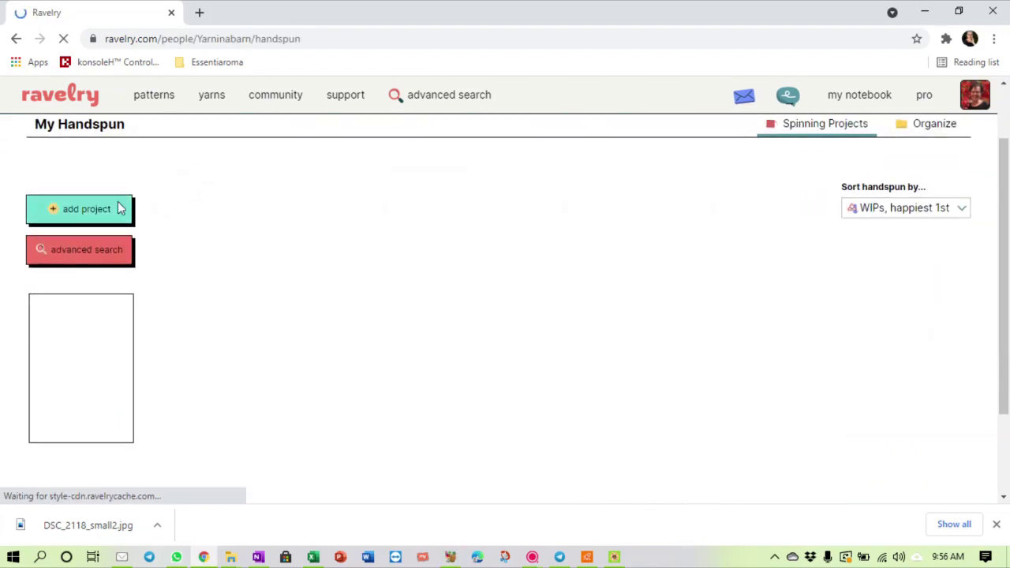
Create a new spinning project named 'Ashford Red'.
{"action": "left_click", "coordinate": [79, 213]}
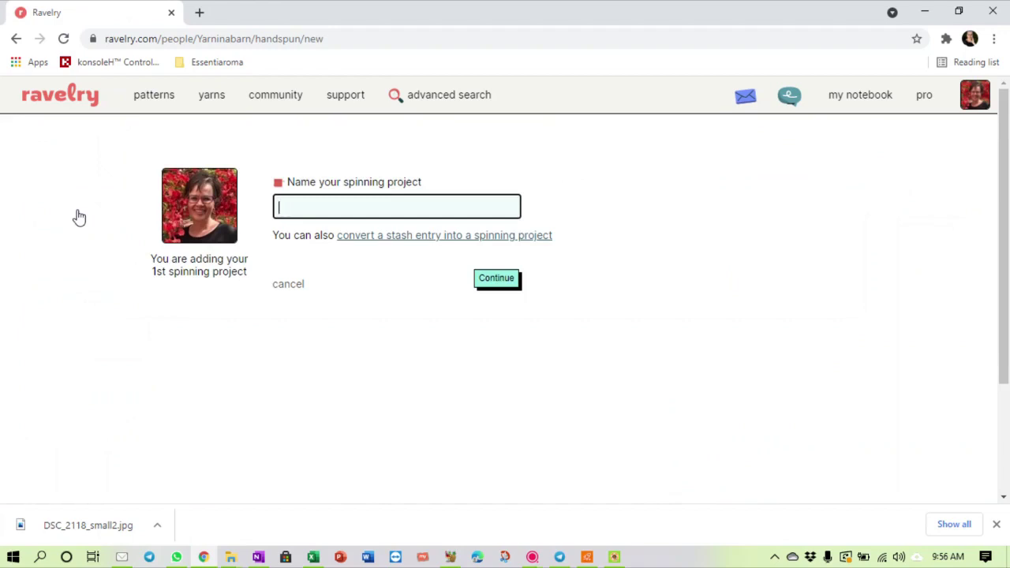
{"action": "type", "text": "a"}
{"action": "key", "text": "BackSpace"}
{"action": "type", "text": "Ashford "}
{"action": "type", "text": "Reed"}
{"action": "key", "text": "BackSpace"}
{"action": "key", "text": "BackSpace"}
{"action": "type", "text": "d"}
{"action": "left_click", "coordinate": [511, 286]}
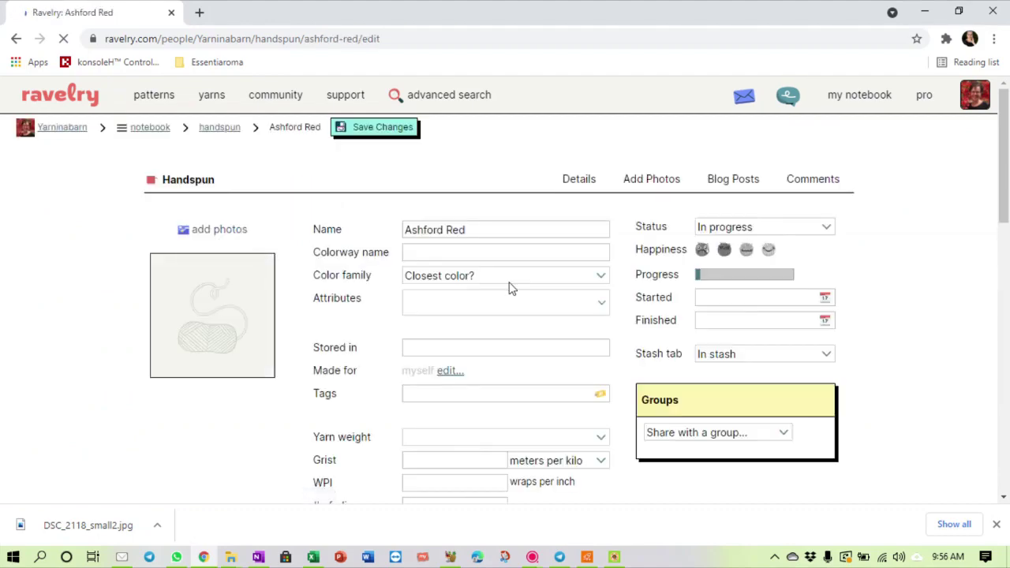
Look over the Ashford Red project form, then return to the Ravelry home page.
{"action": "scroll", "coordinate": [510, 287], "scroll_direction": "down", "scroll_amount": 1}
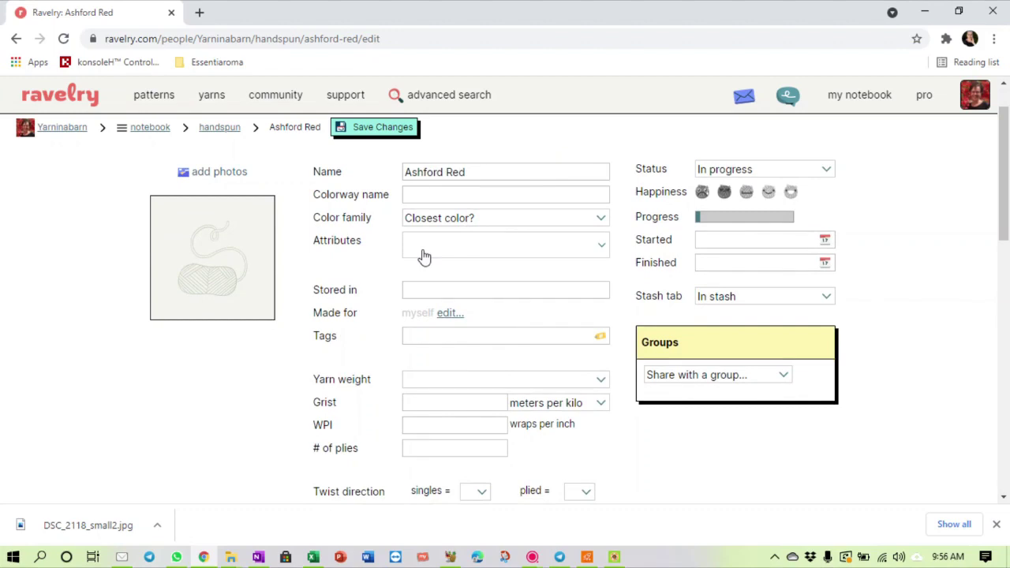
{"action": "scroll", "coordinate": [425, 256], "scroll_direction": "down", "scroll_amount": 2}
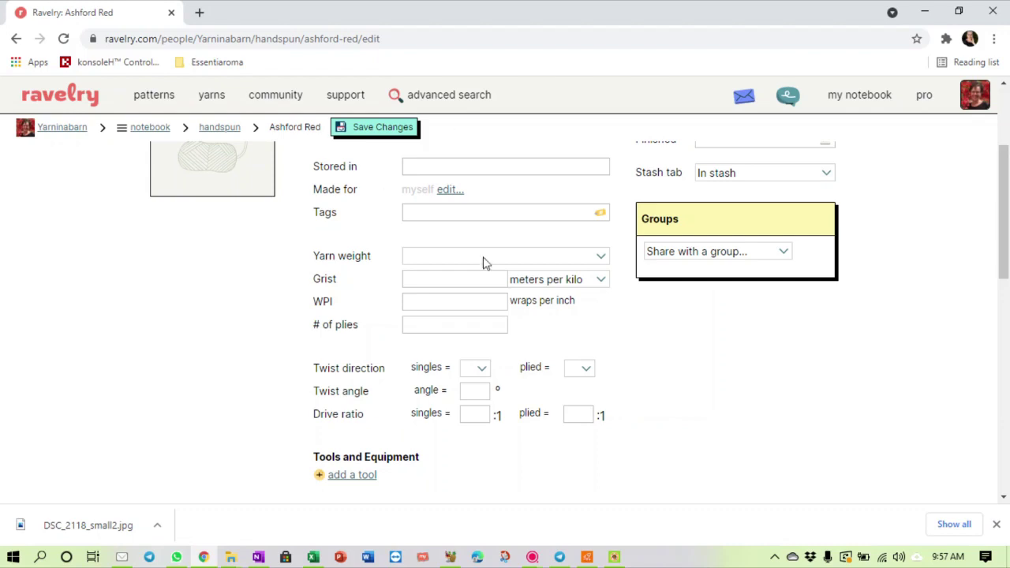
{"action": "scroll", "coordinate": [414, 252], "scroll_direction": "up", "scroll_amount": 3}
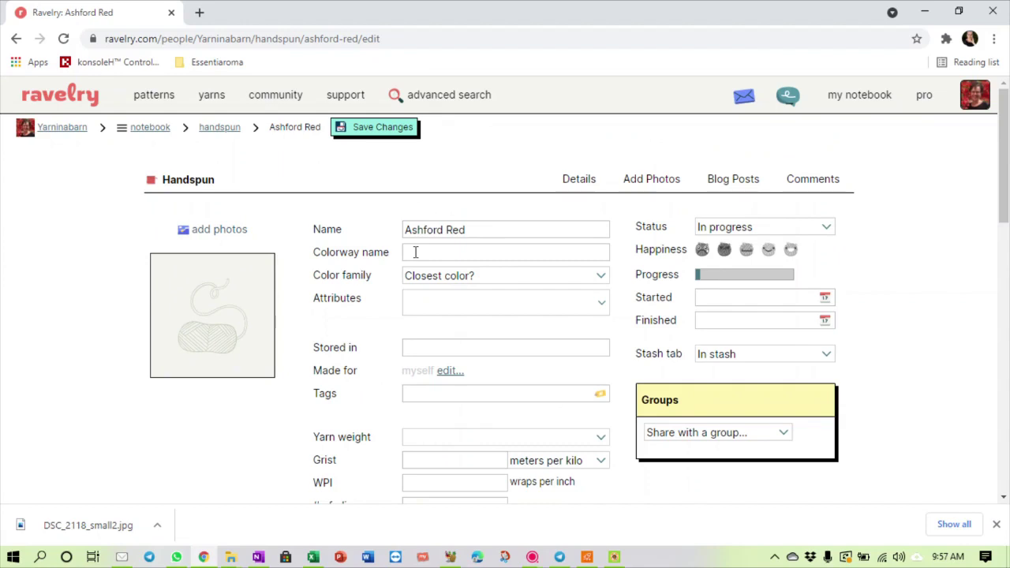
{"action": "left_click", "coordinate": [65, 105]}
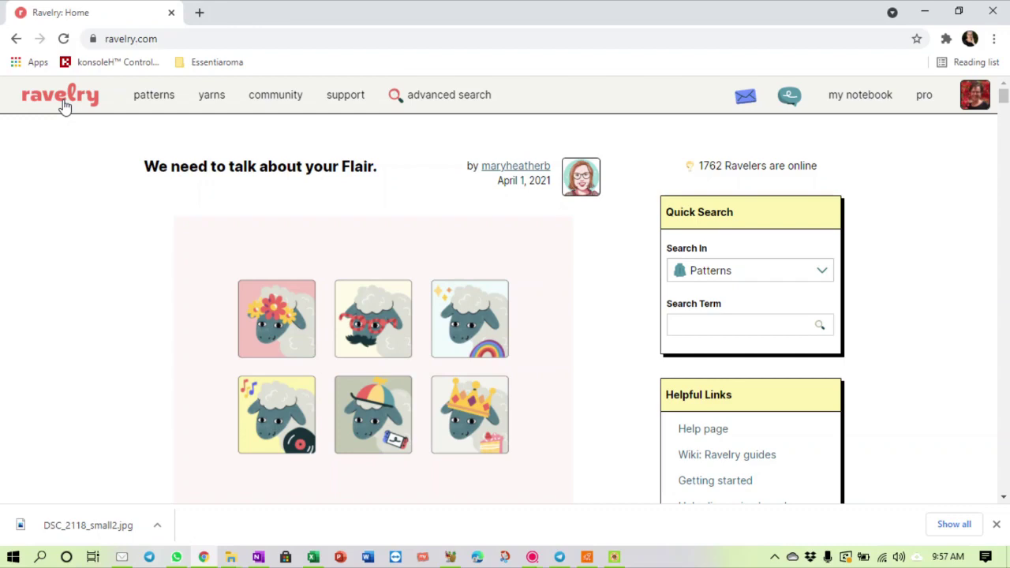
Open the Color City Norka (Mink) entry from the yarn stash list to view its details.
{"action": "mouse_move", "coordinate": [845, 107]}
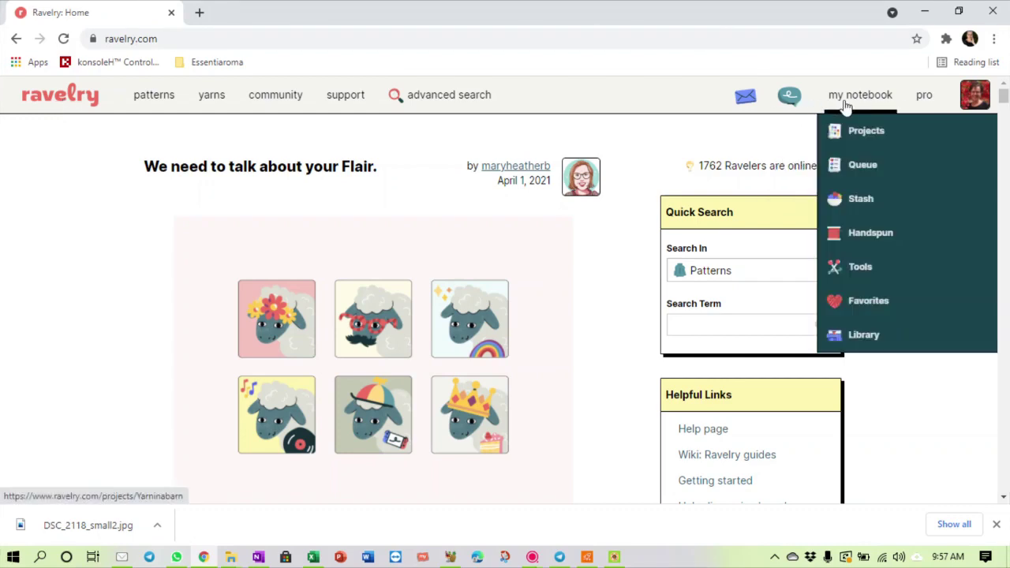
{"action": "left_click", "coordinate": [847, 202]}
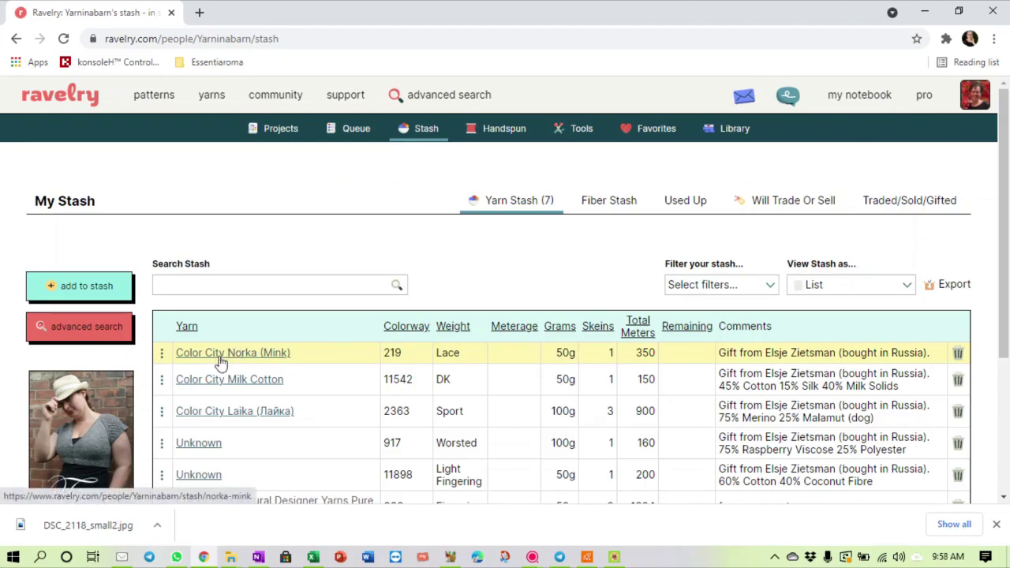
{"action": "left_click", "coordinate": [220, 361]}
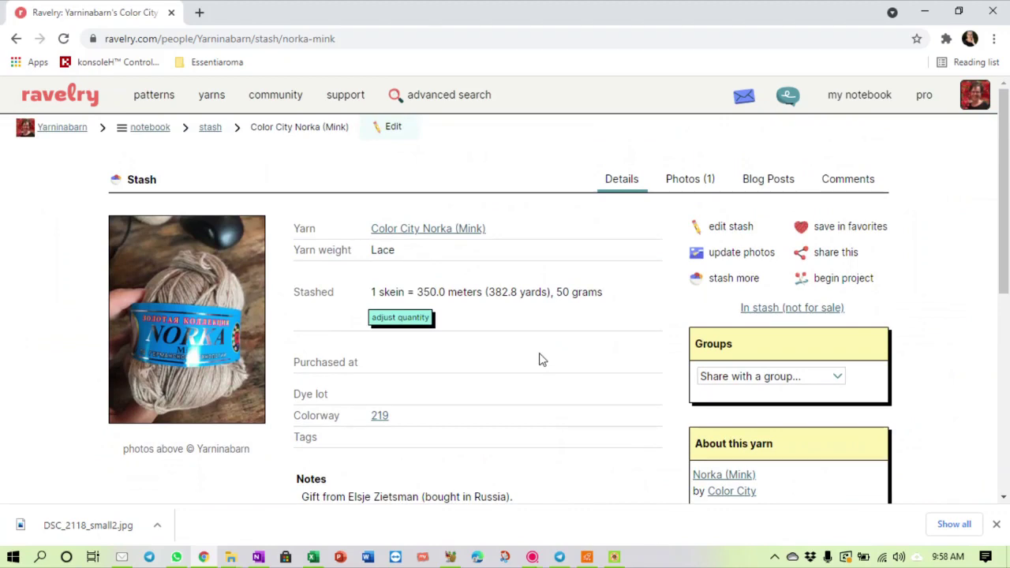
{"action": "scroll", "coordinate": [540, 360], "scroll_direction": "down", "scroll_amount": 1}
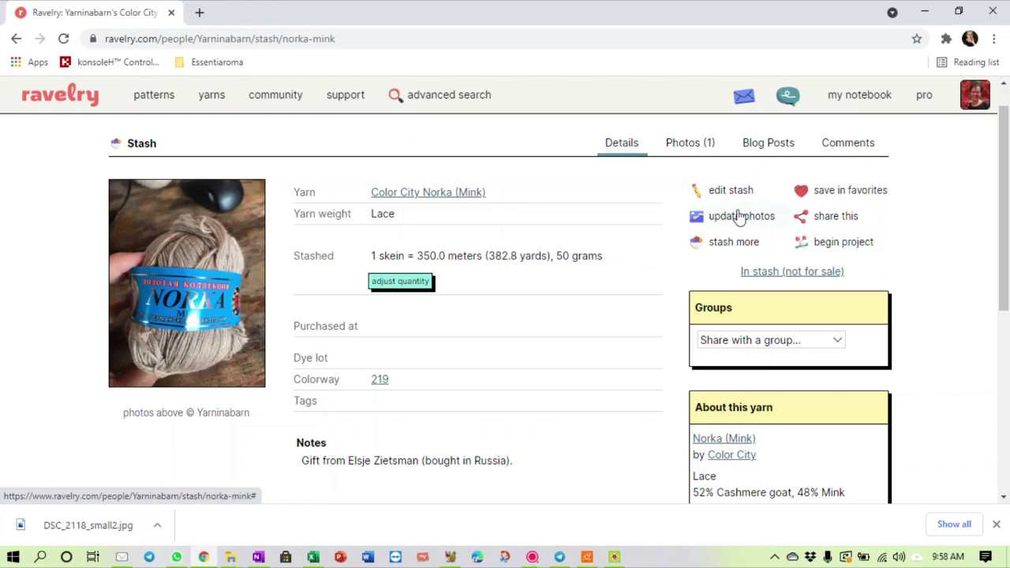
Review the Norka (Mink) edit form without changes, then return to the 7-yarn stash list.
{"action": "left_click", "coordinate": [721, 190]}
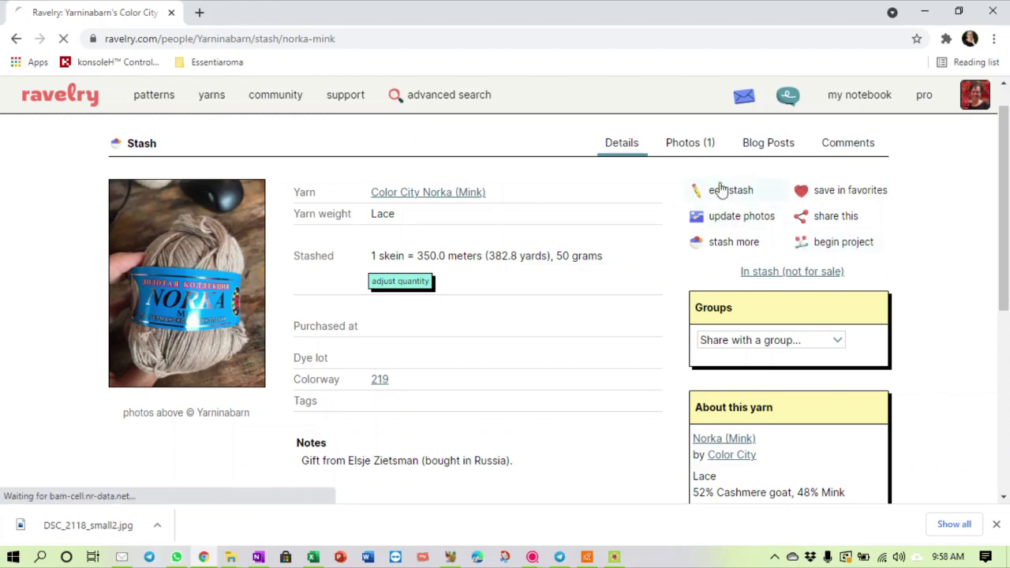
{"action": "scroll", "coordinate": [527, 280], "scroll_direction": "down", "scroll_amount": 5}
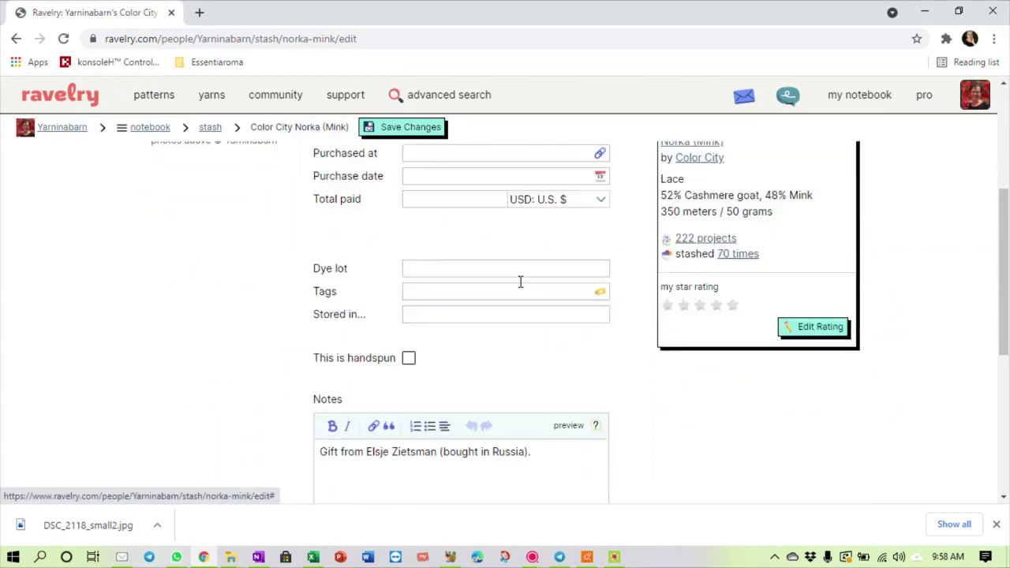
{"action": "scroll", "coordinate": [520, 287], "scroll_direction": "down", "scroll_amount": 3}
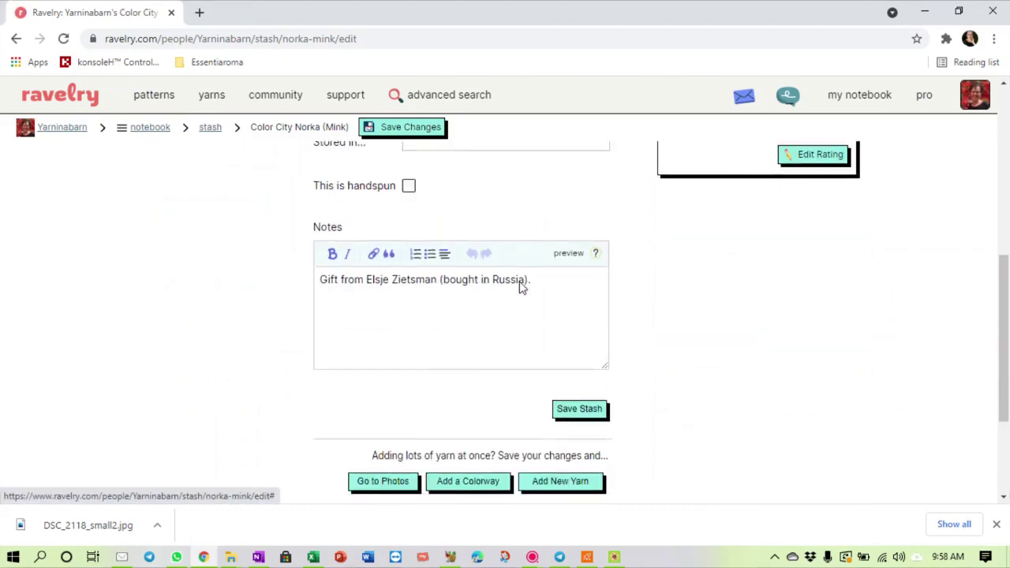
{"action": "scroll", "coordinate": [519, 287], "scroll_direction": "down", "scroll_amount": 1}
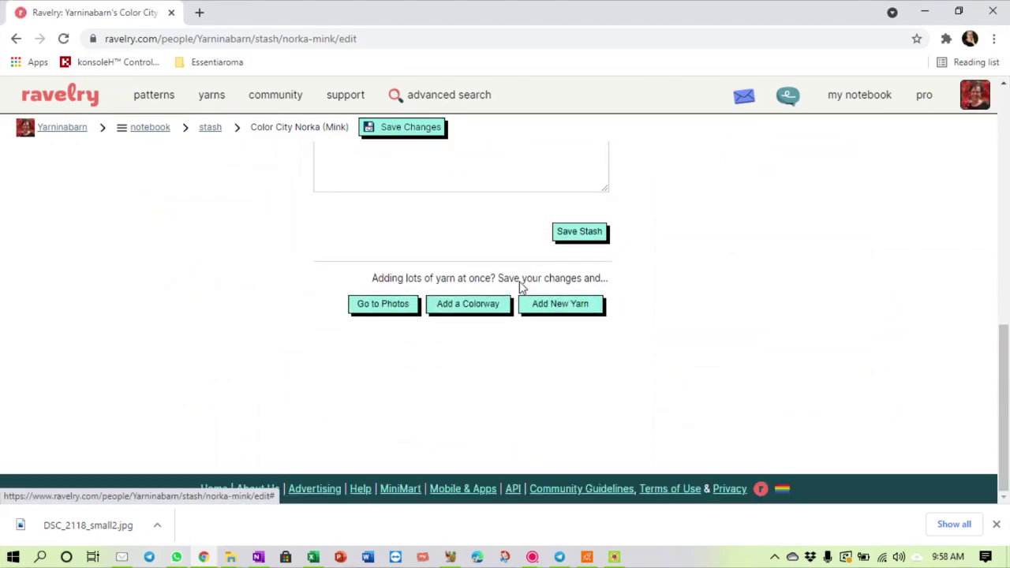
{"action": "scroll", "coordinate": [519, 284], "scroll_direction": "up", "scroll_amount": 3}
{"action": "scroll", "coordinate": [519, 288], "scroll_direction": "up", "scroll_amount": 5}
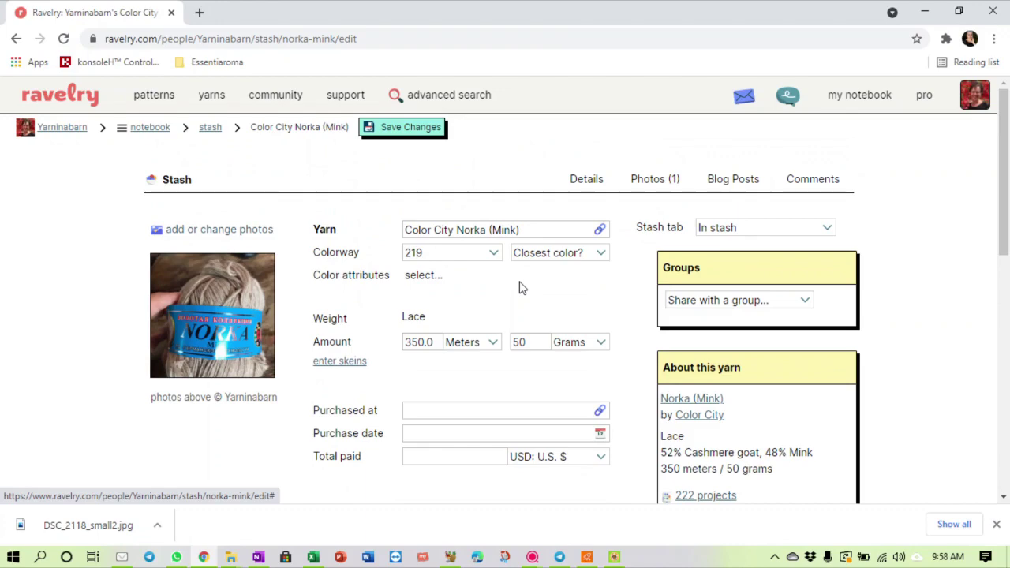
{"action": "scroll", "coordinate": [519, 287], "scroll_direction": "down", "scroll_amount": 2}
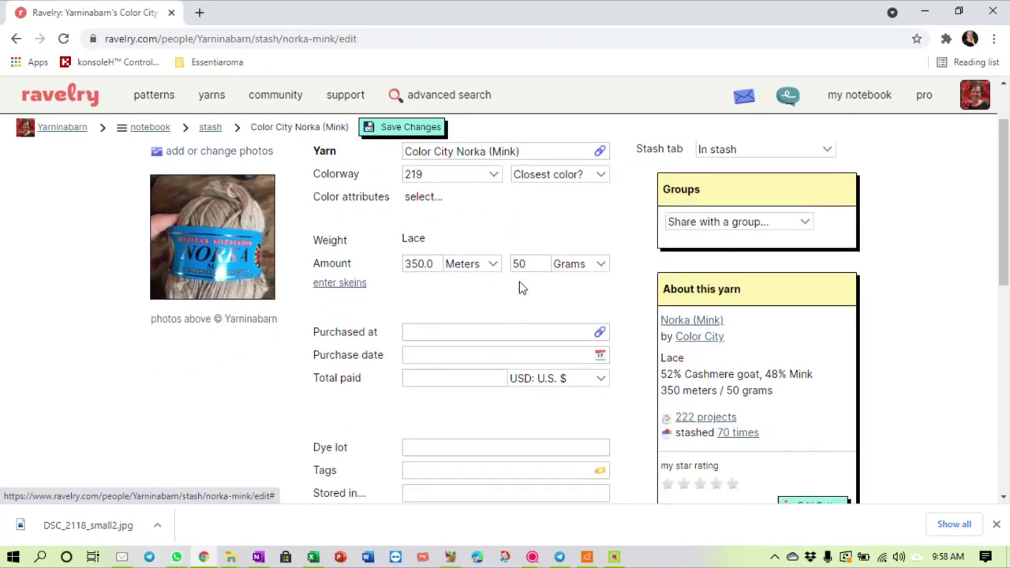
{"action": "scroll", "coordinate": [519, 287], "scroll_direction": "up", "scroll_amount": 2}
{"action": "scroll", "coordinate": [519, 287], "scroll_direction": "down", "scroll_amount": 2}
{"action": "scroll", "coordinate": [519, 288], "scroll_direction": "up", "scroll_amount": 2}
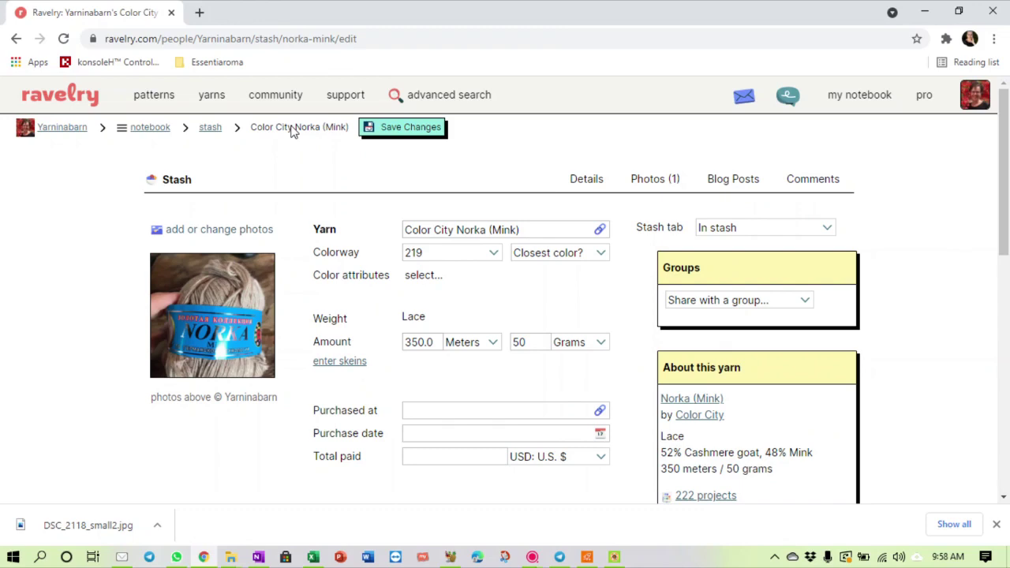
{"action": "left_click", "coordinate": [210, 127]}
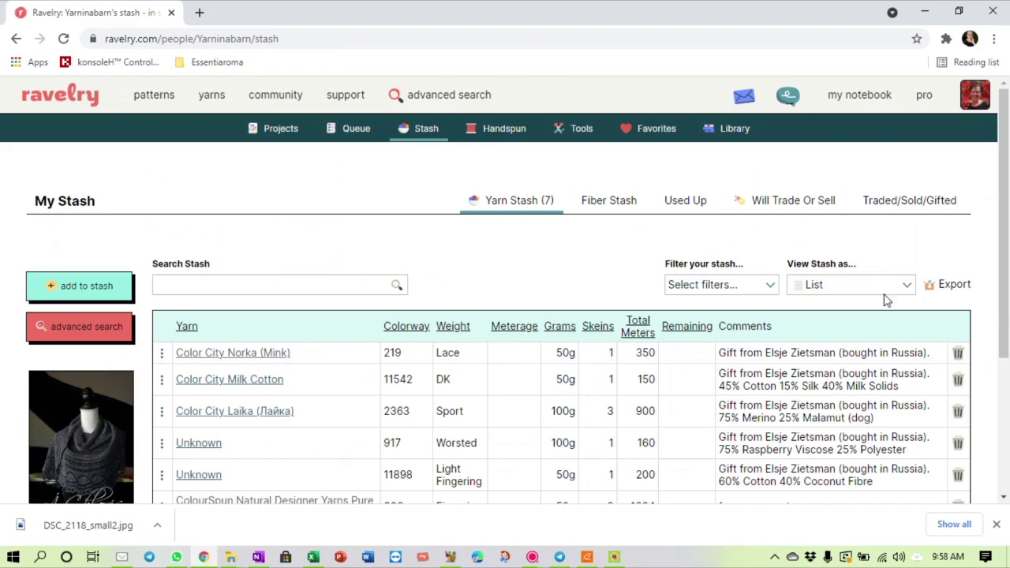
Permanently delete the Color City Norka (Mink), Color City Laika and Unknown 917 yarns, then view the fiber stash.
{"action": "left_click", "coordinate": [958, 355]}
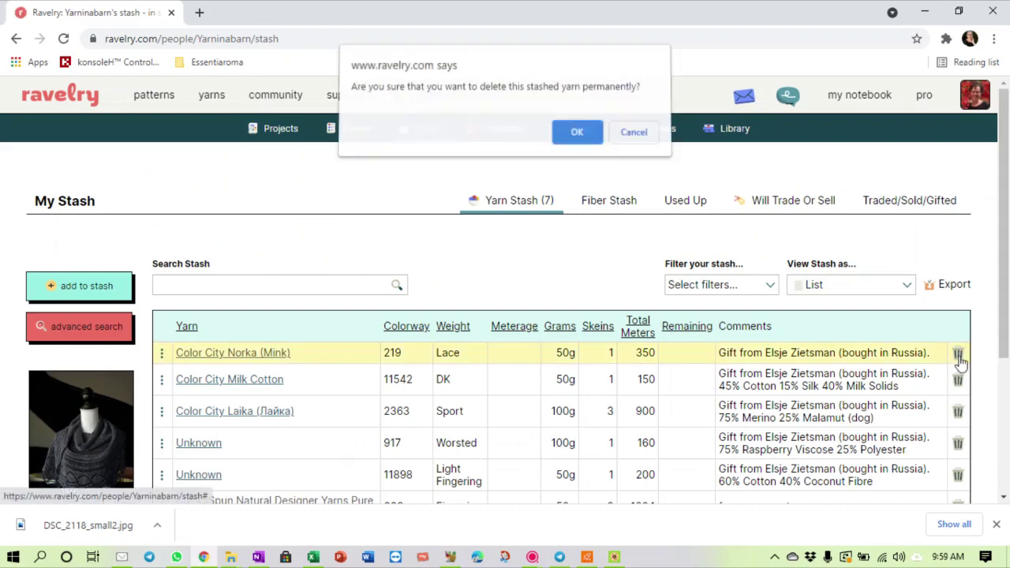
{"action": "left_click", "coordinate": [576, 138]}
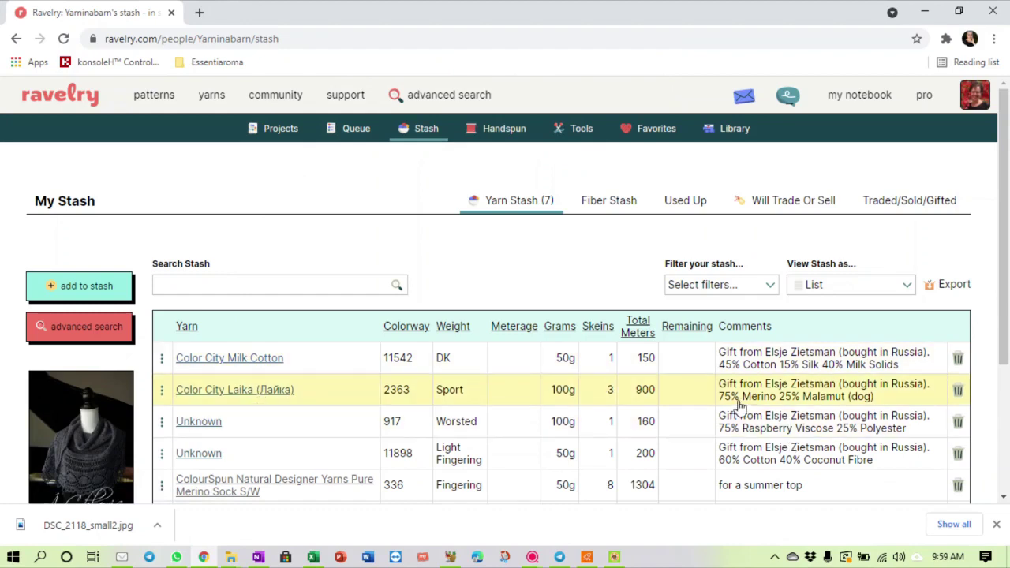
{"action": "left_click", "coordinate": [958, 391]}
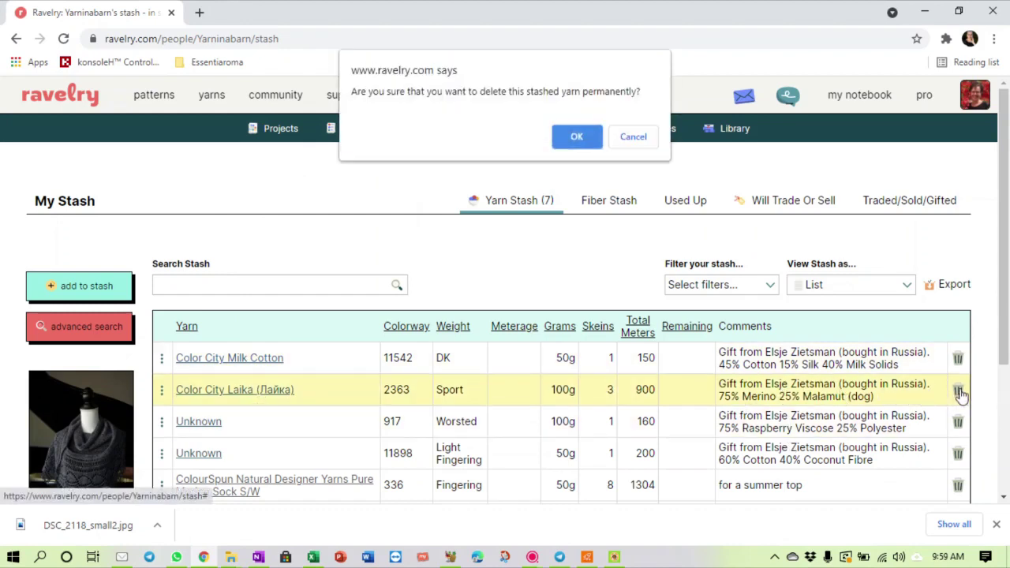
{"action": "left_click", "coordinate": [571, 136]}
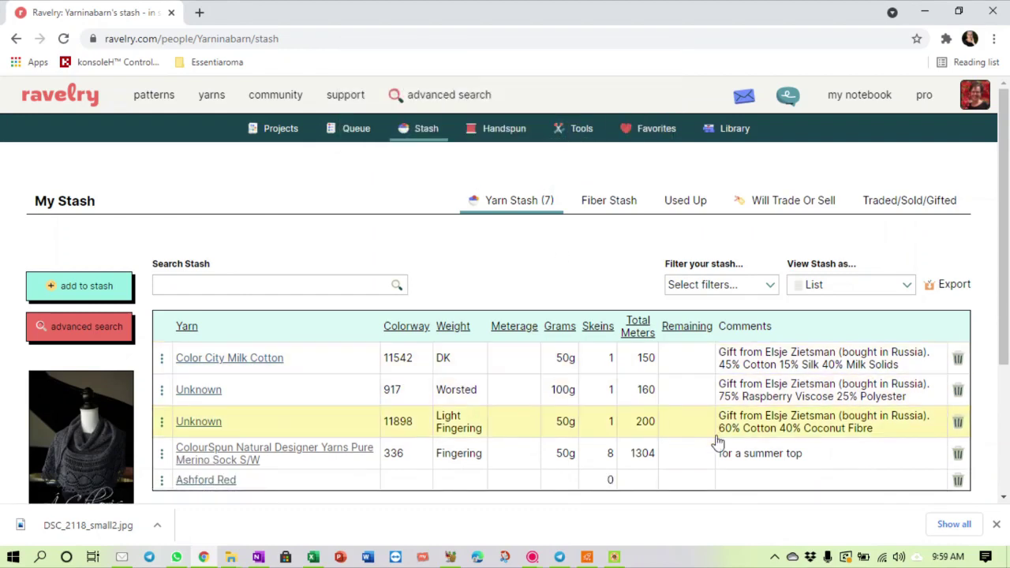
{"action": "left_click", "coordinate": [957, 393]}
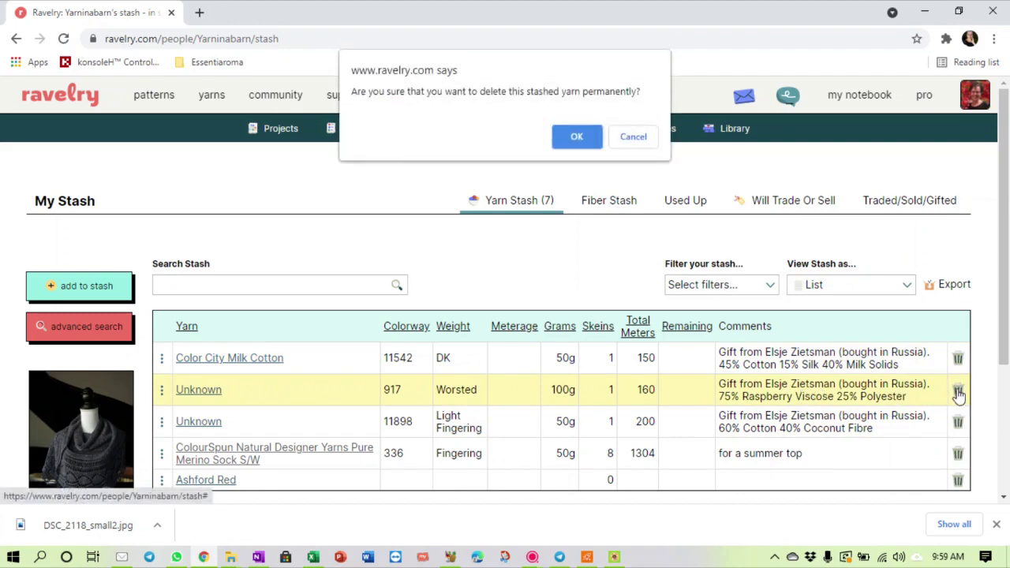
{"action": "left_click", "coordinate": [579, 145]}
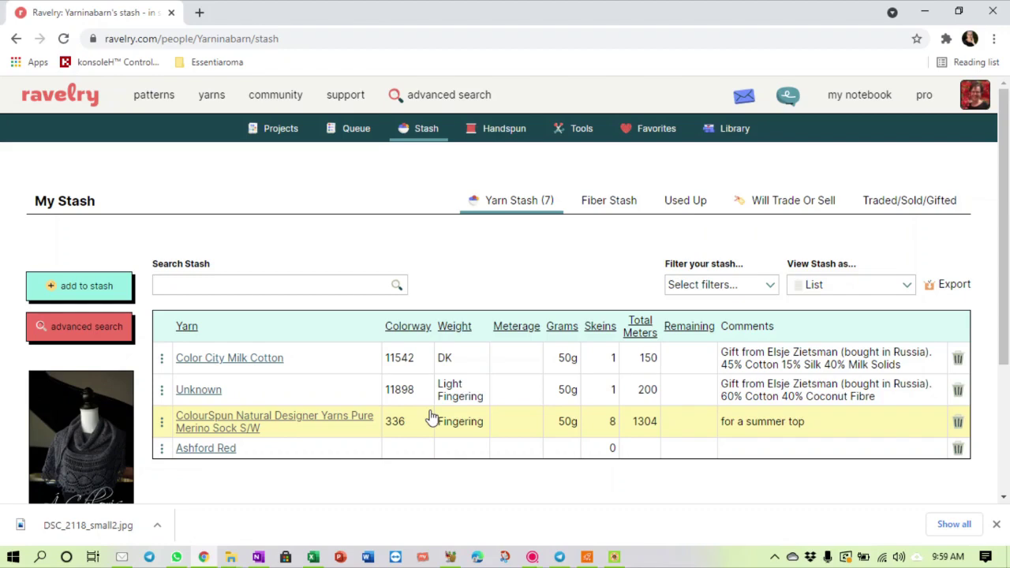
{"action": "left_click", "coordinate": [596, 204]}
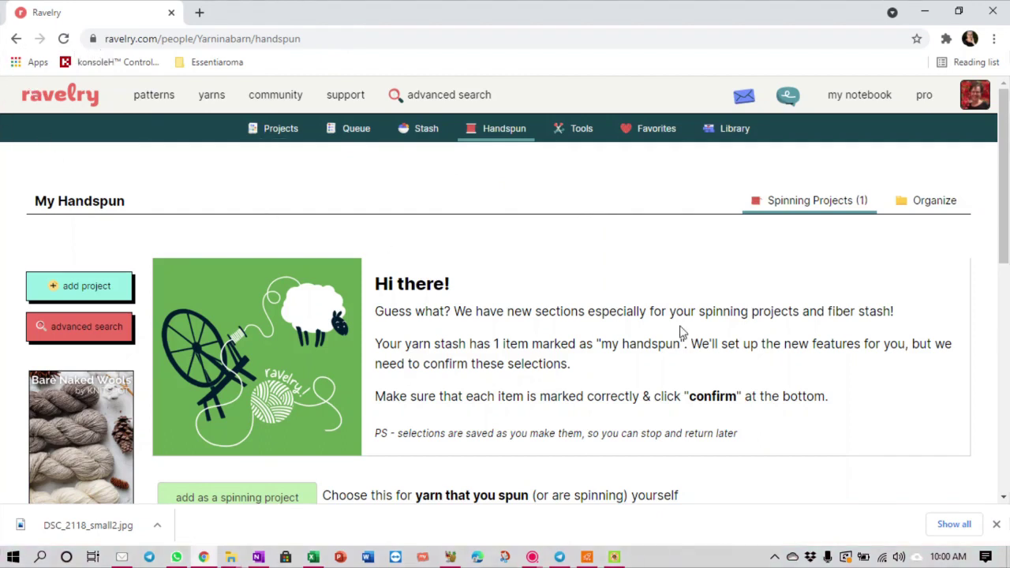
Go back to the Yarn Stash list, now showing 4 yarns ending with Ashford Red.
{"action": "left_click", "coordinate": [423, 136]}
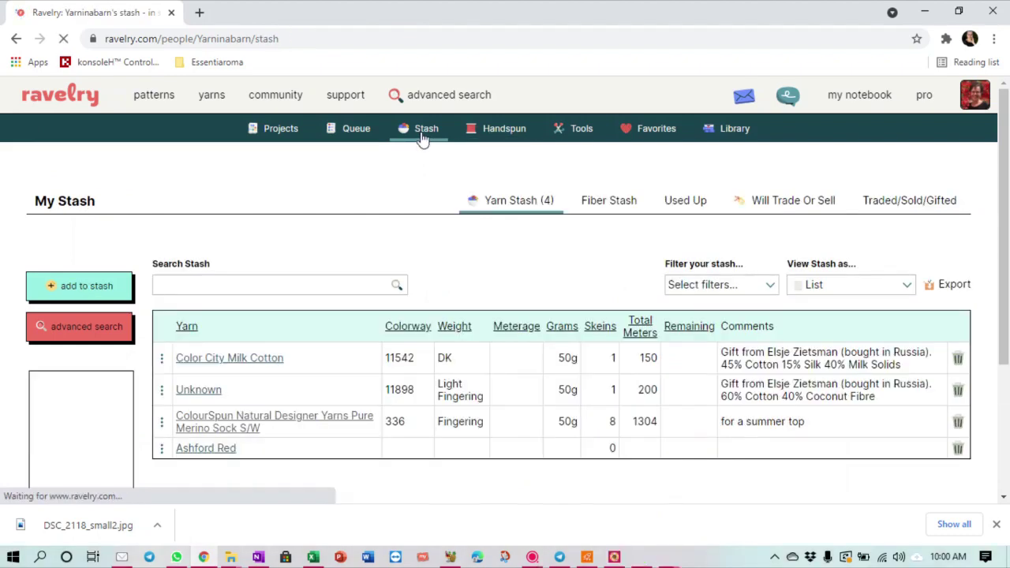